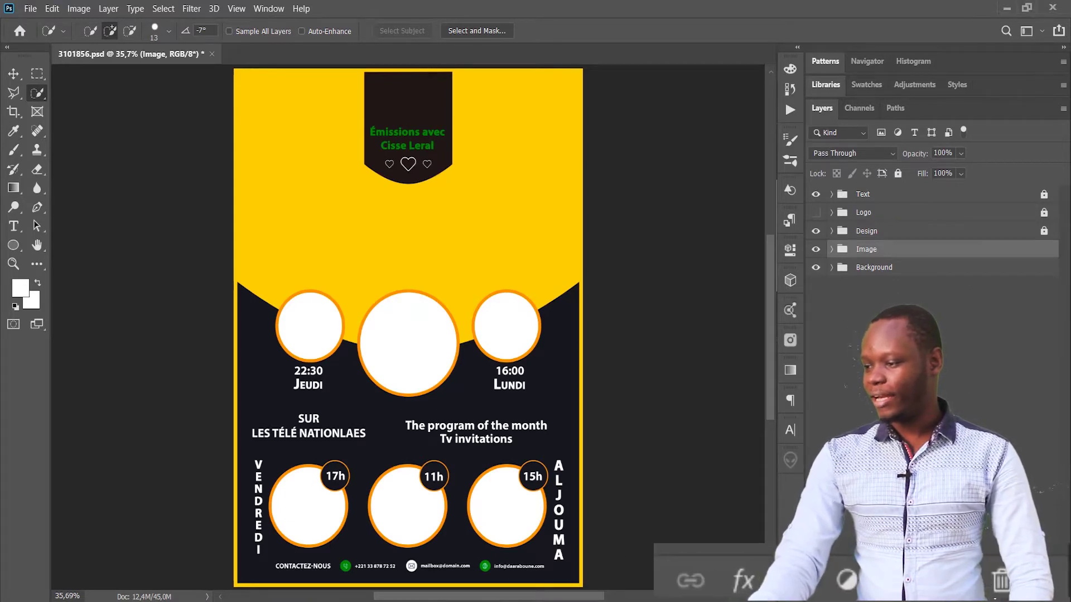
Step: Draw a white ellipse about 422 by 302 px on a new layer above the Image group, and delete it
click(998, 588)
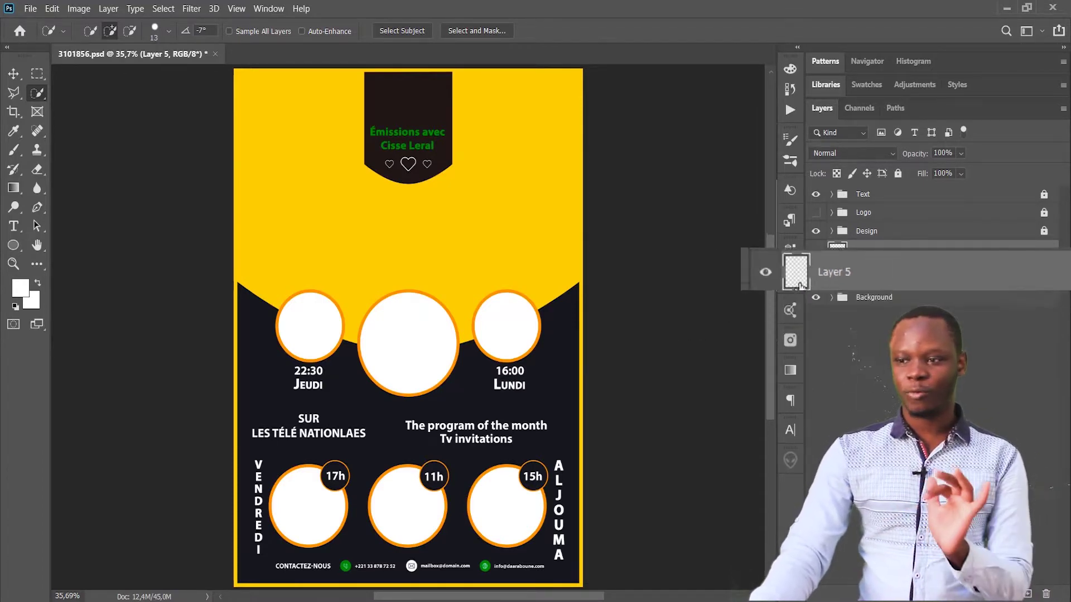
click(12, 243)
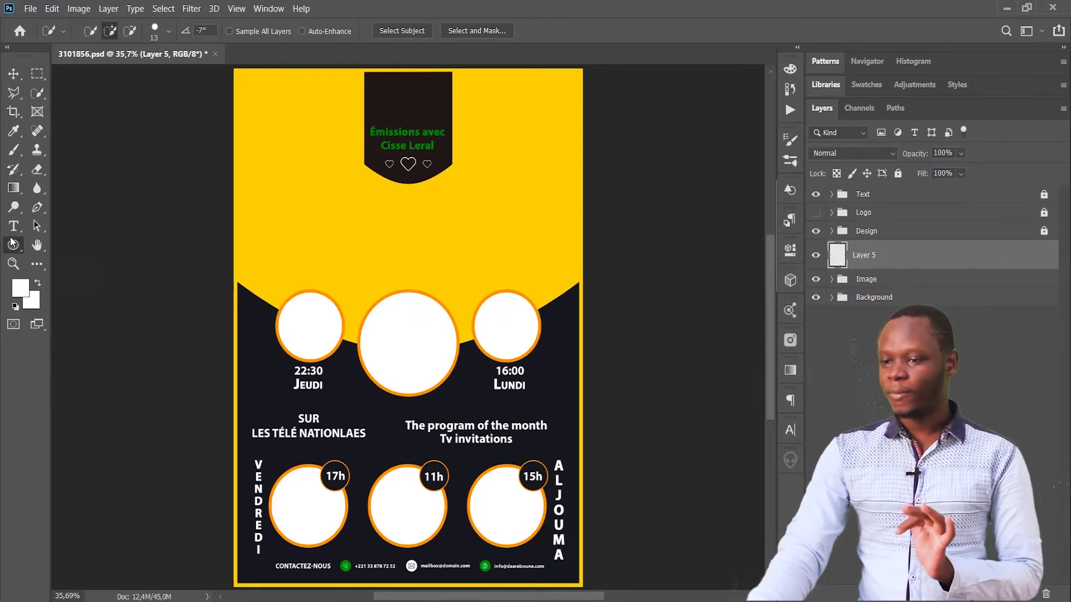
drag(347, 198, 431, 260)
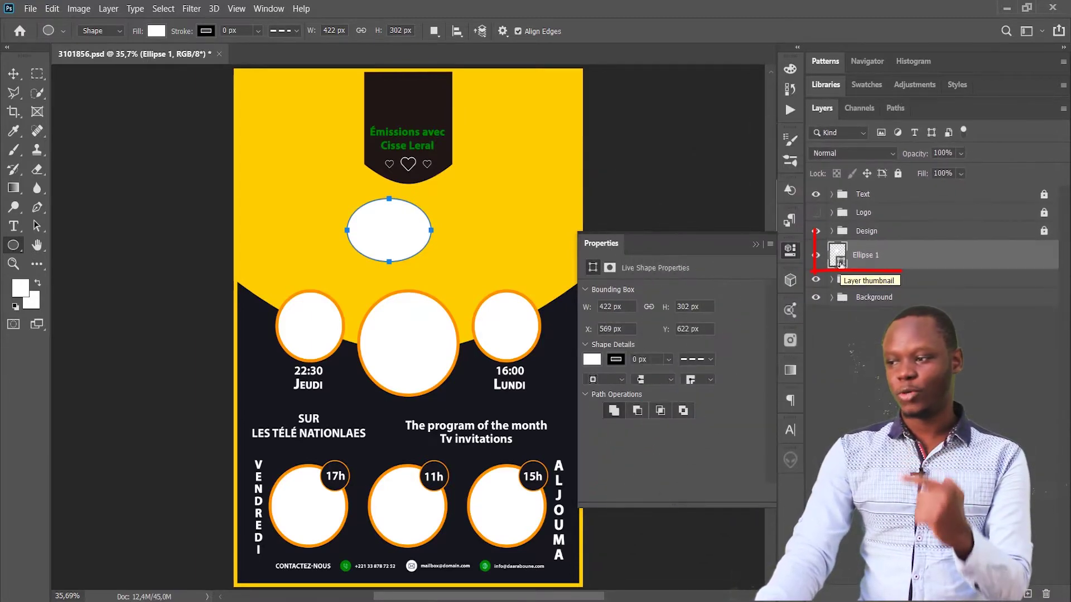
click(758, 243)
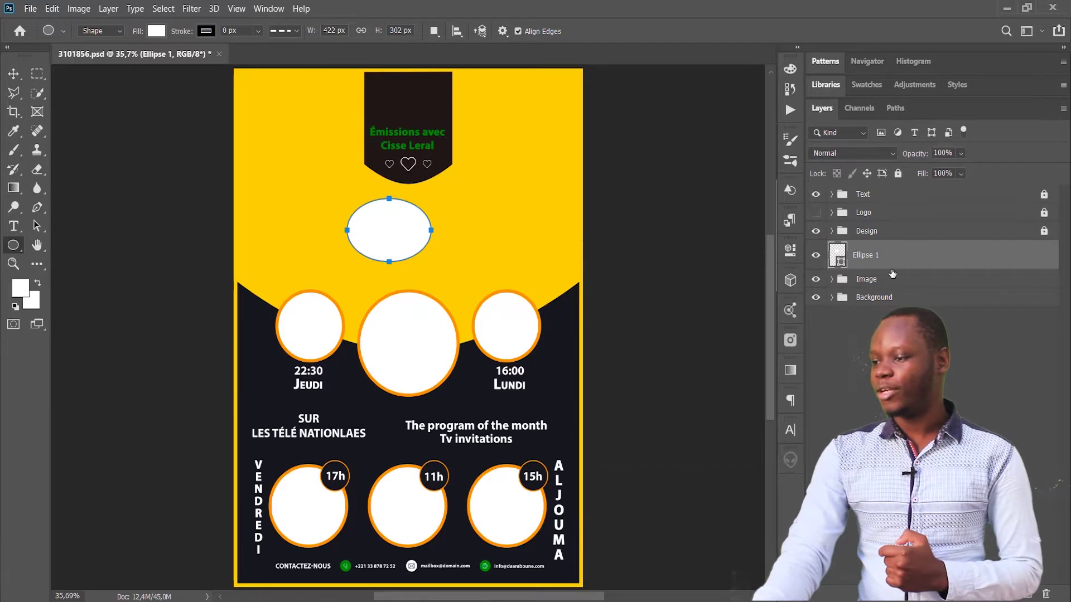
key(Delete)
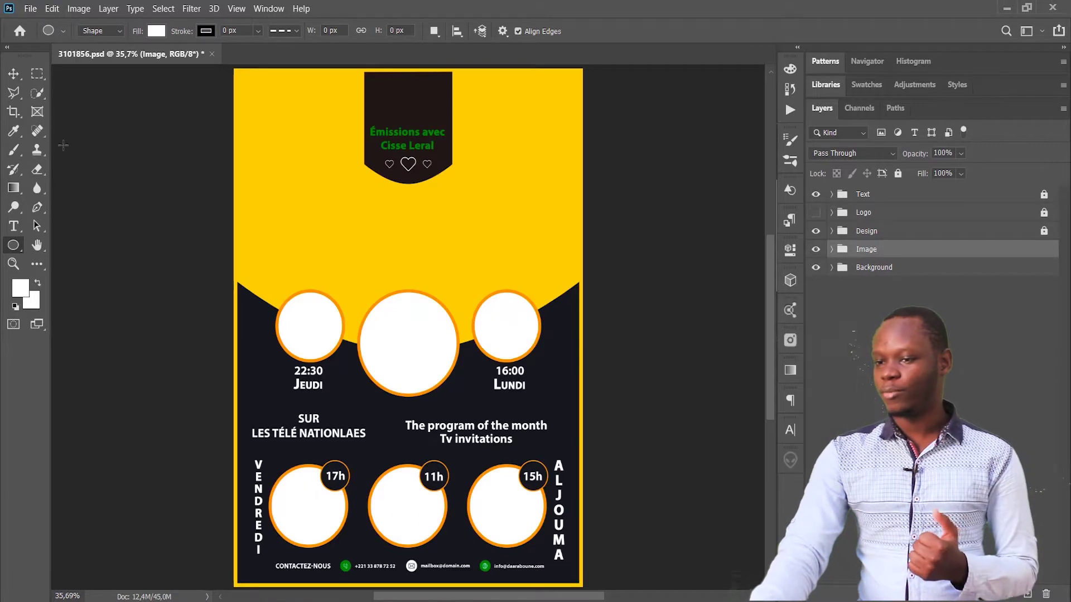
Step: Place the Layer 1 logo from the Smart Object folder as an embedded image above the circle over "16:00 Lundi"
click(13, 73)
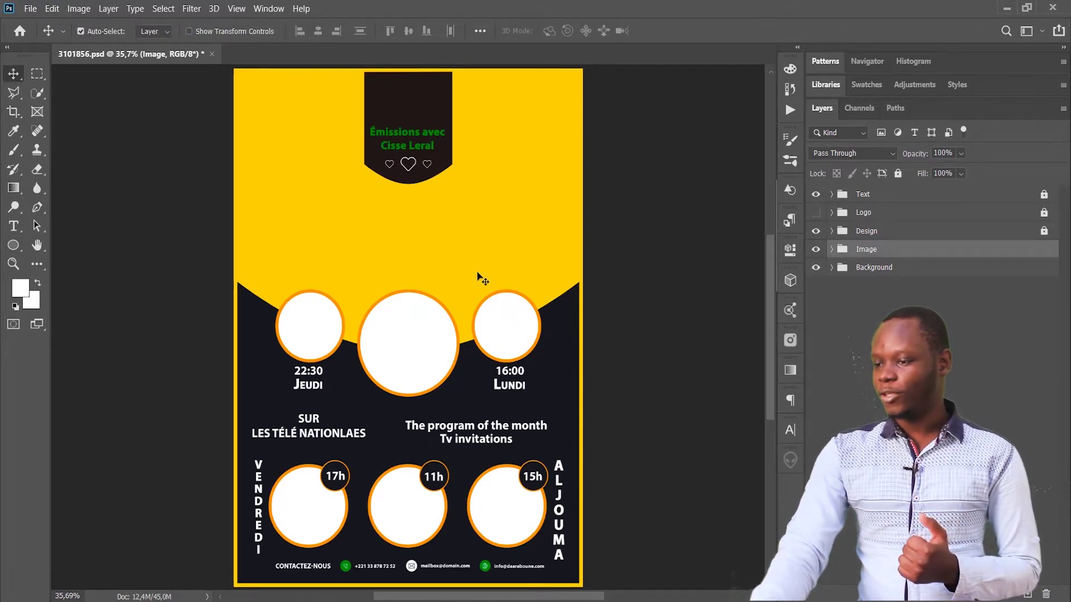
click(507, 325)
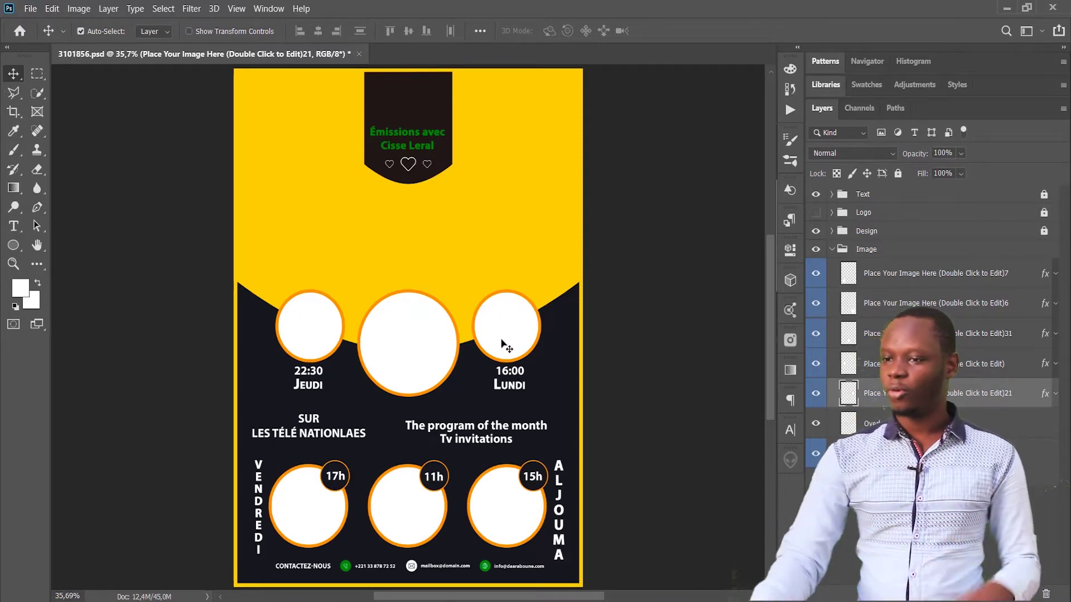
click(30, 10)
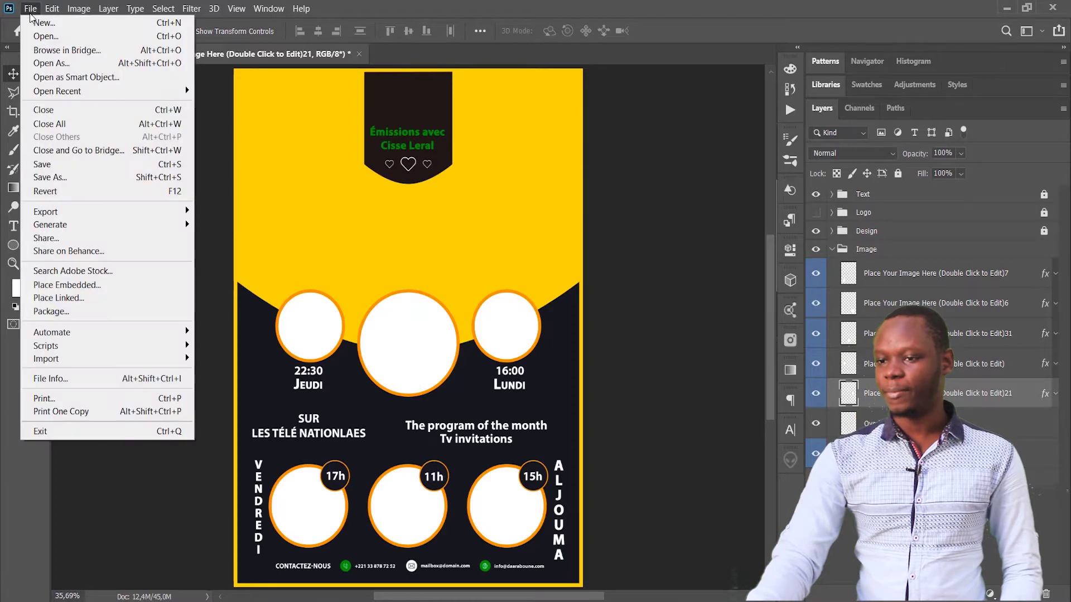
click(87, 285)
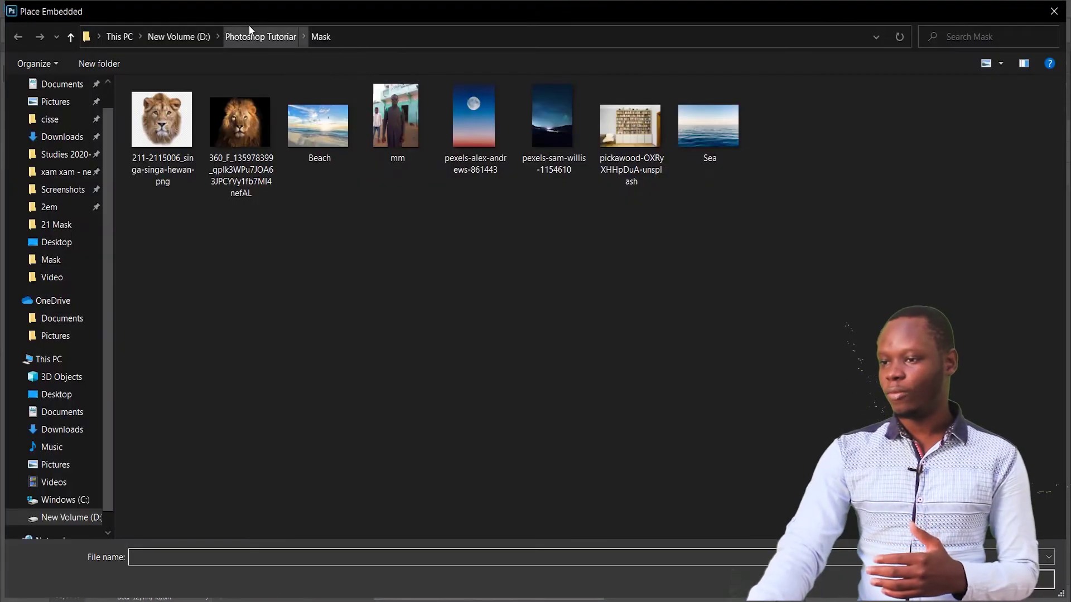
click(249, 33)
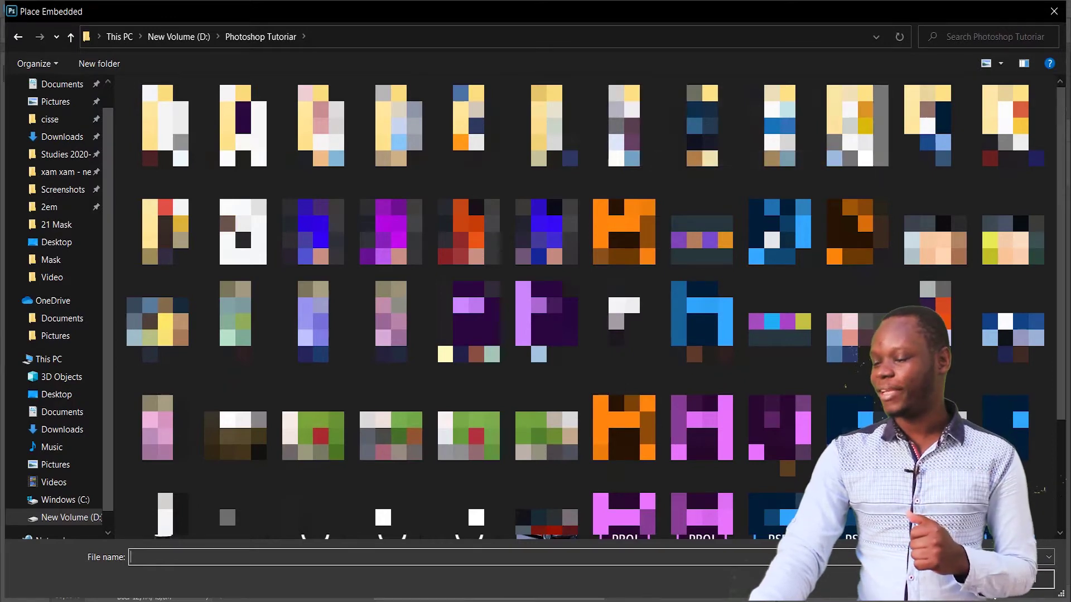
double_click(600, 148)
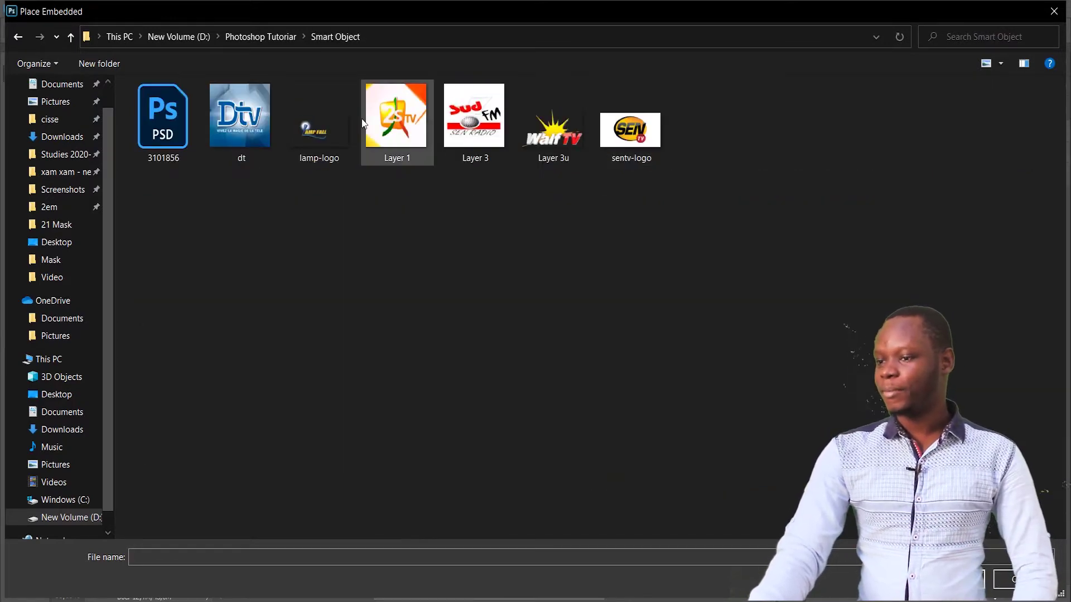
double_click(396, 120)
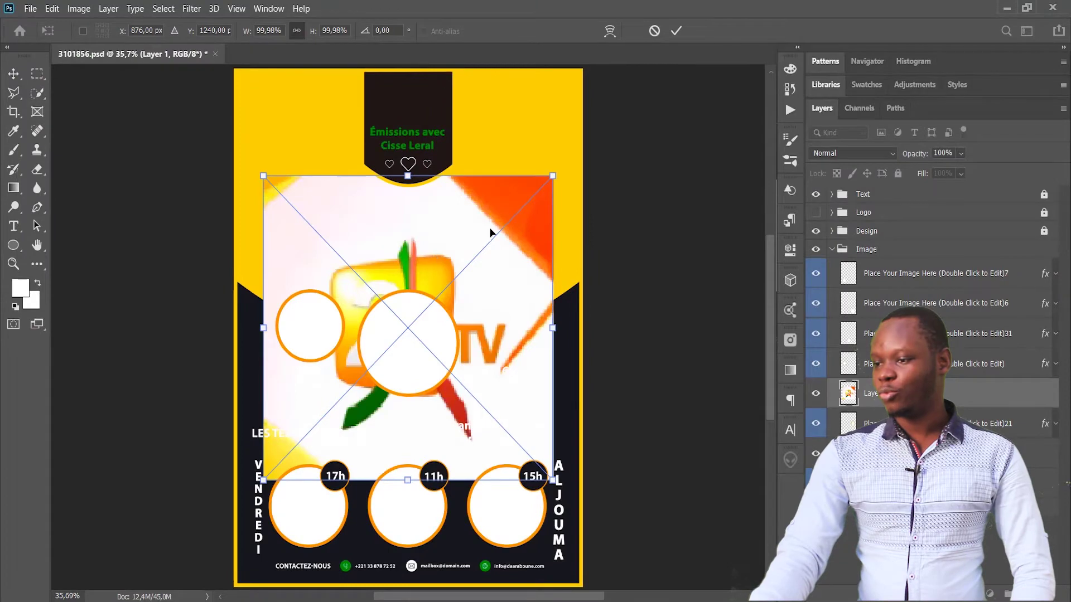
Step: Scale the placed 2S TV logo to about 38.64% and position it over the circle above "16:00 Lundi"
drag(548, 180, 375, 363)
drag(342, 395, 537, 299)
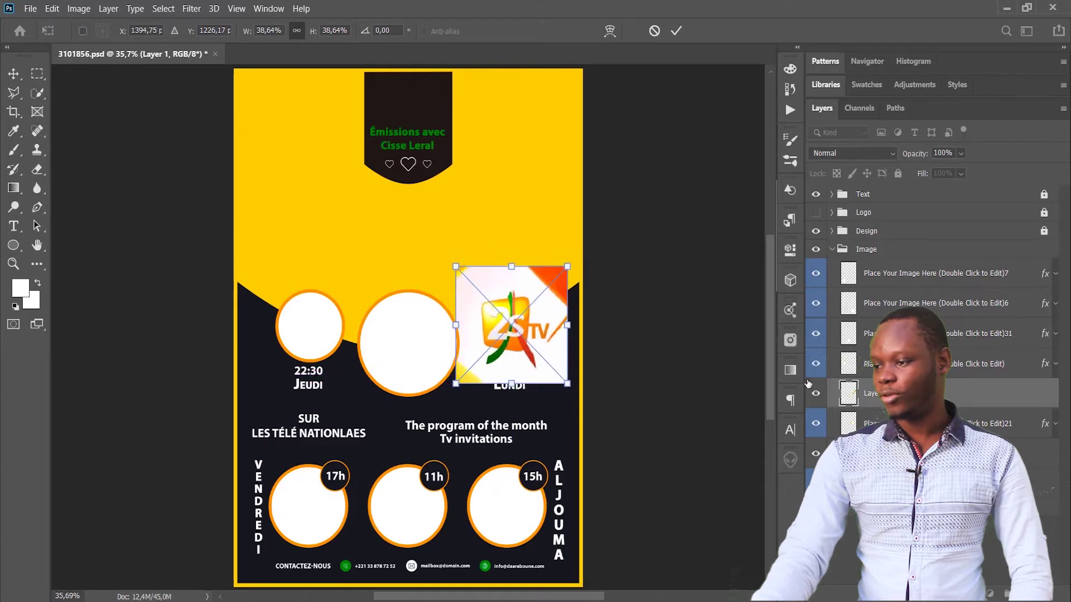
key(Return)
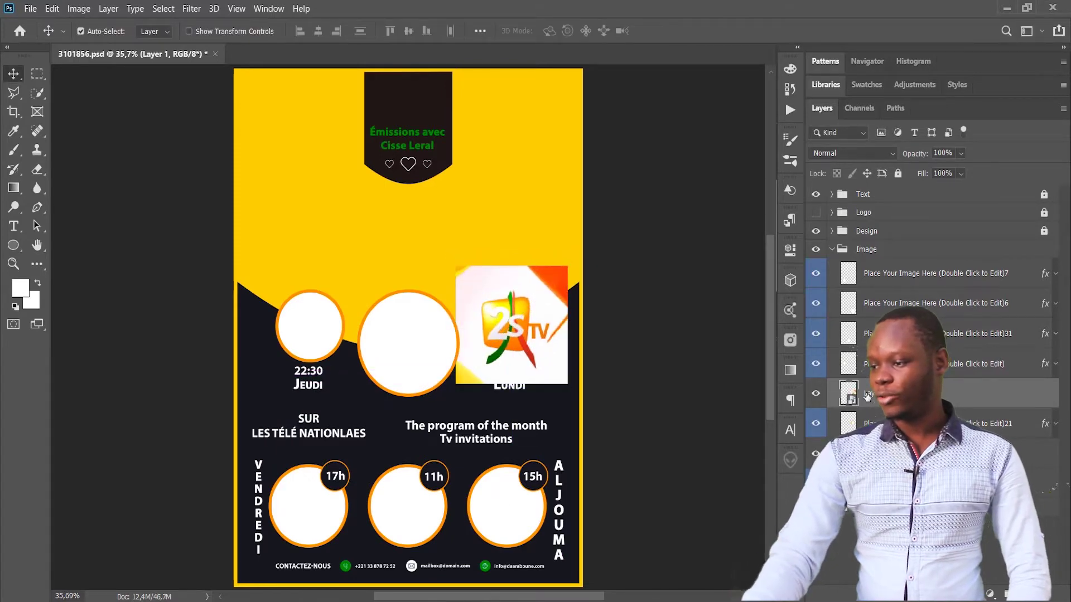
Step: Clip the 2S TV logo to the circle layer beneath it with a clipping mask and deselect the layer
right_click(867, 396)
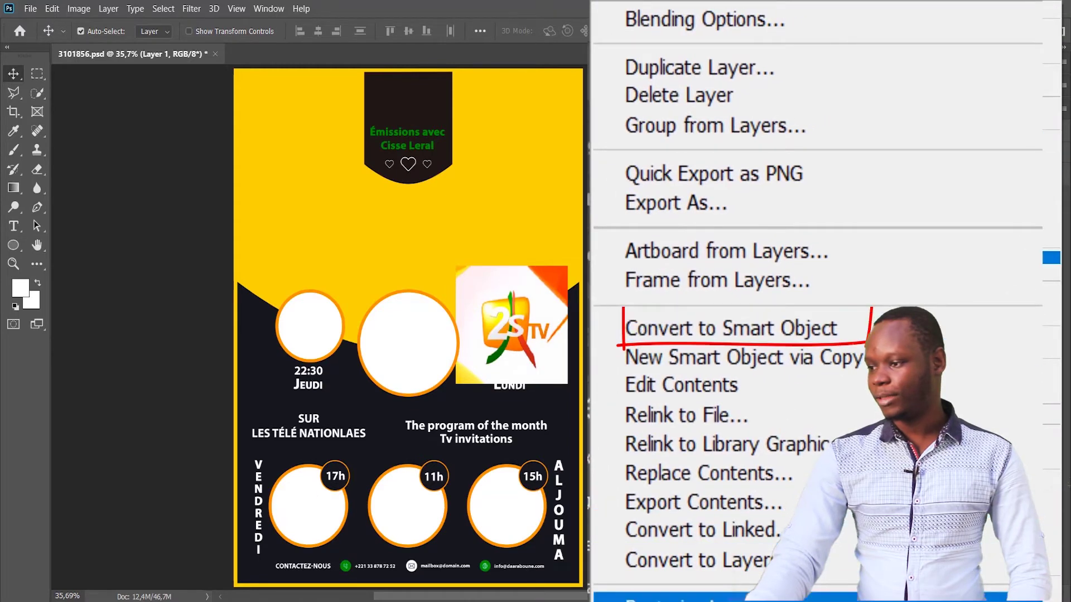
click(891, 317)
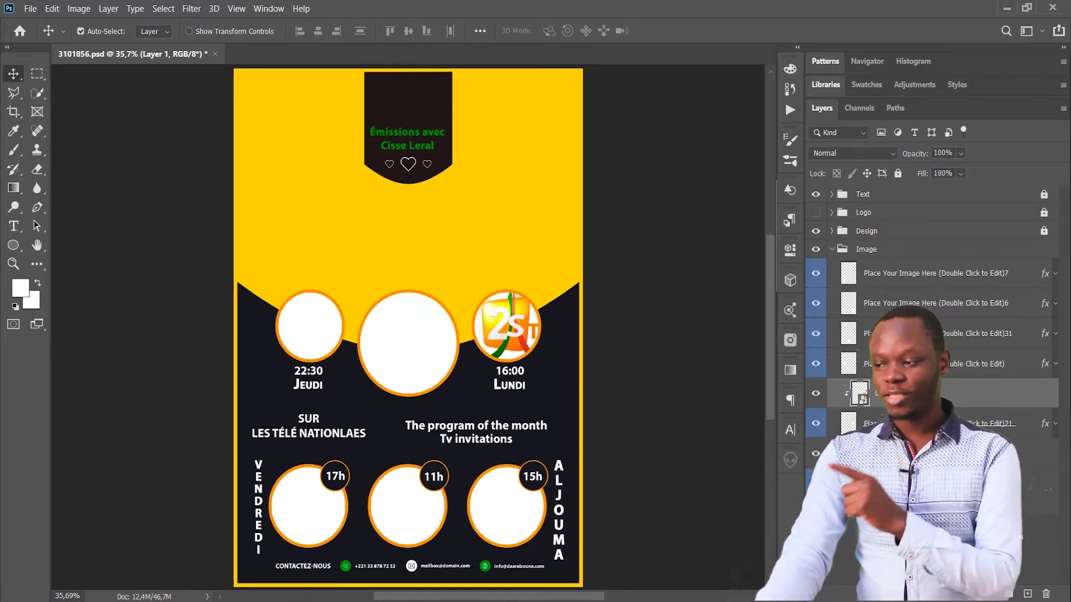
click(657, 337)
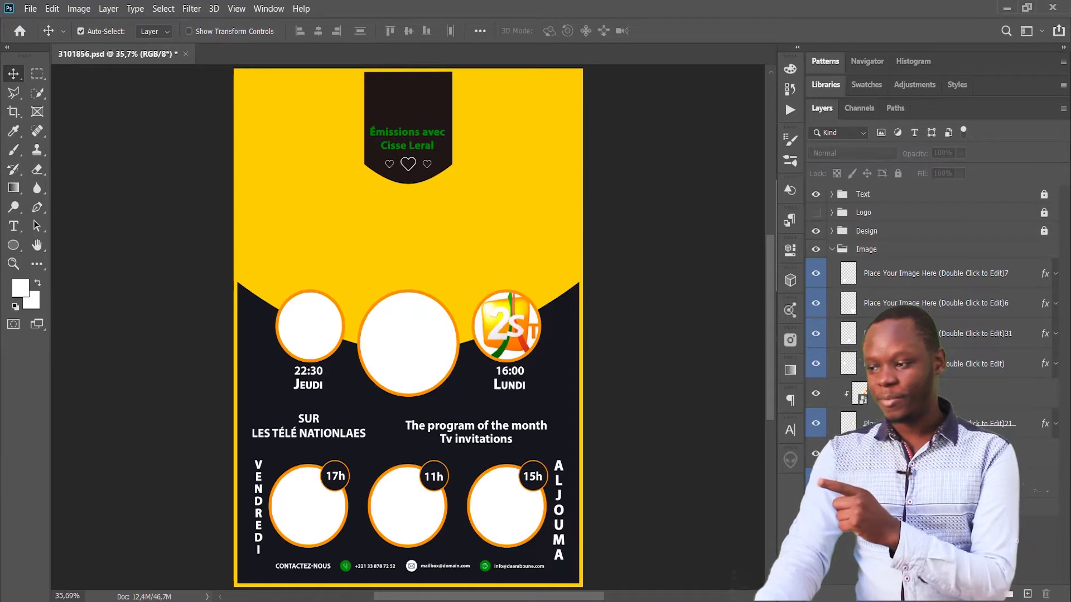
Step: Open the placed logo's smart object contents for inspection, close them, and delete the logo layer from the poster
double_click(861, 394)
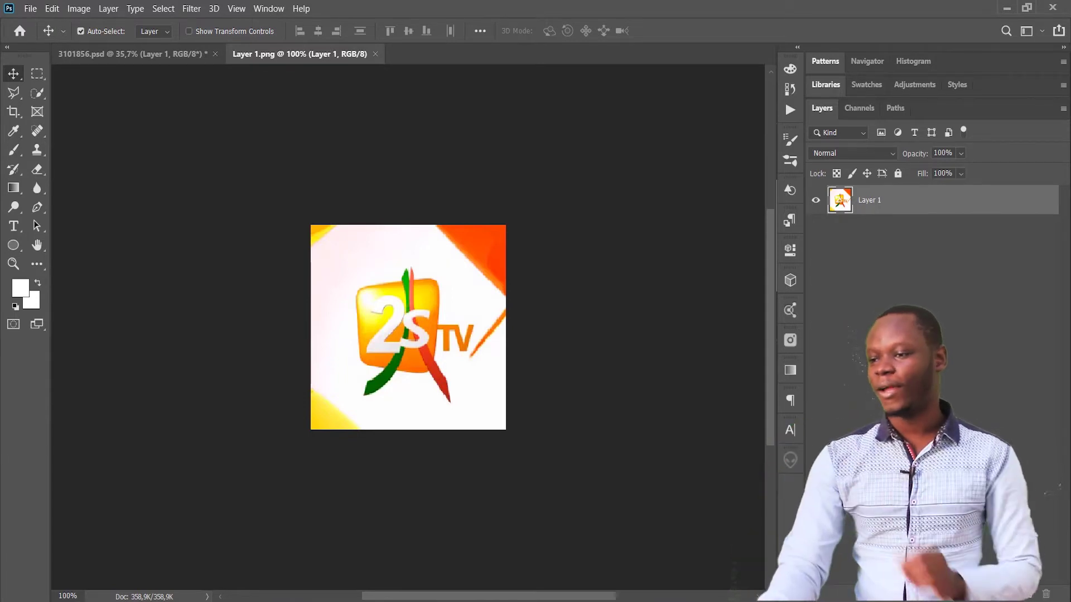
click(376, 54)
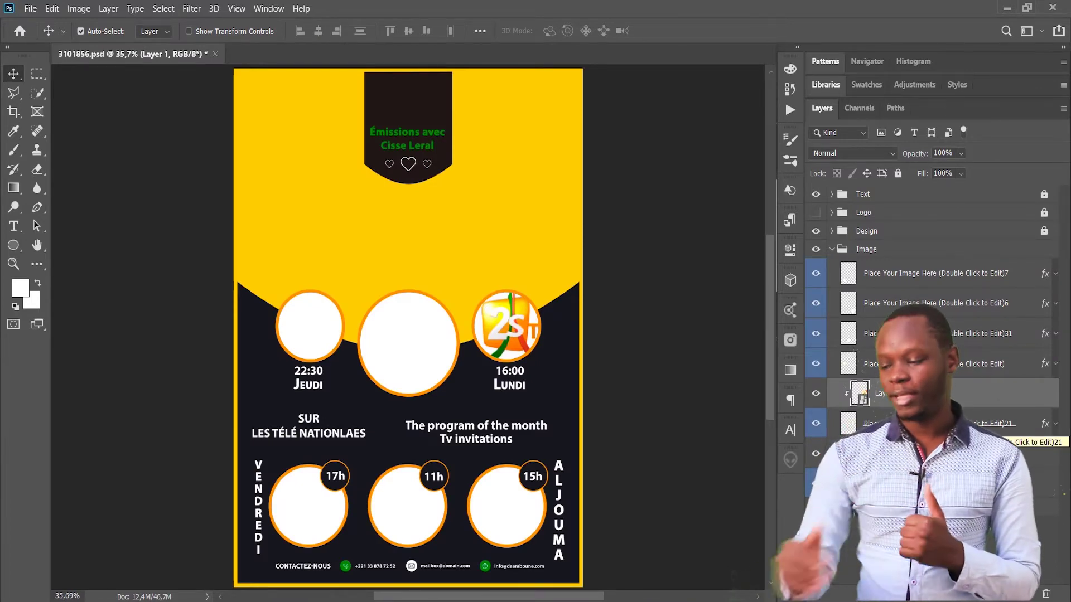
key(Delete)
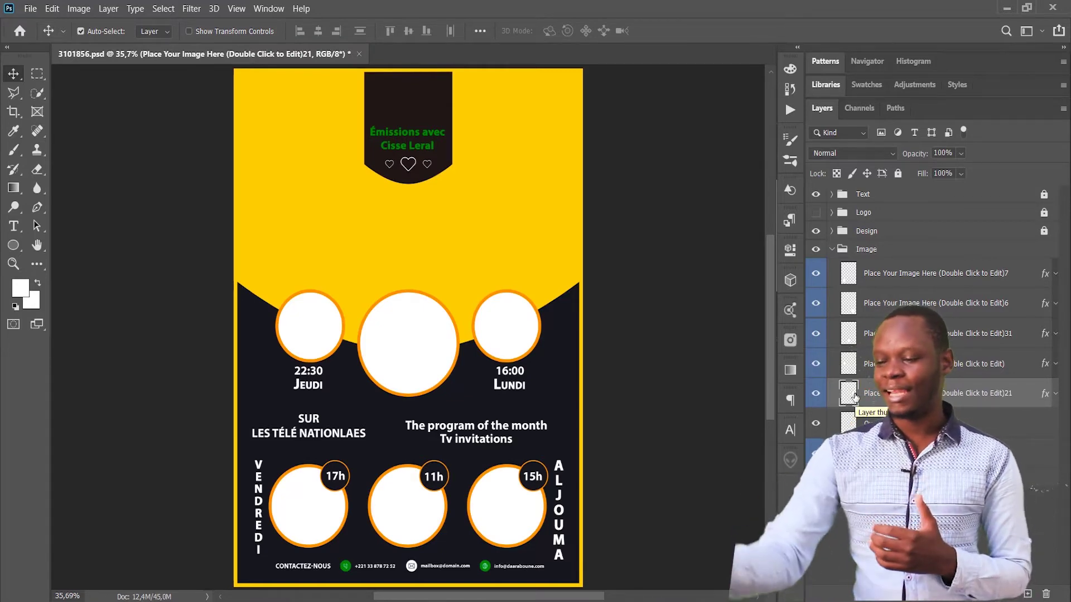
Step: Convert the "Place Your Image Here (Double Click to Edit)7" layer to a smart object and open its contents
click(824, 274)
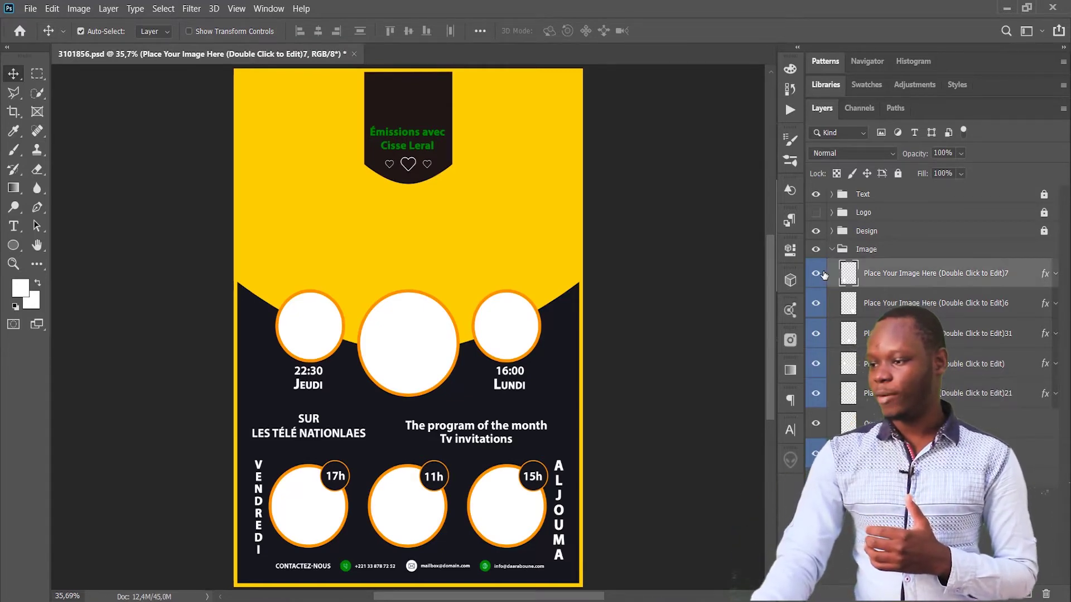
right_click(873, 280)
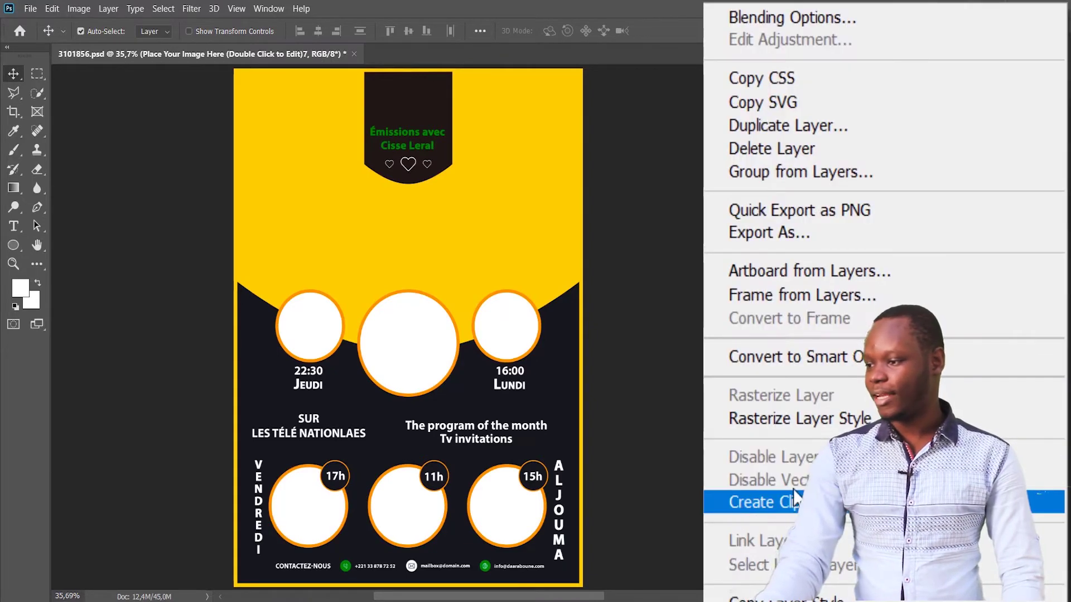
click(780, 359)
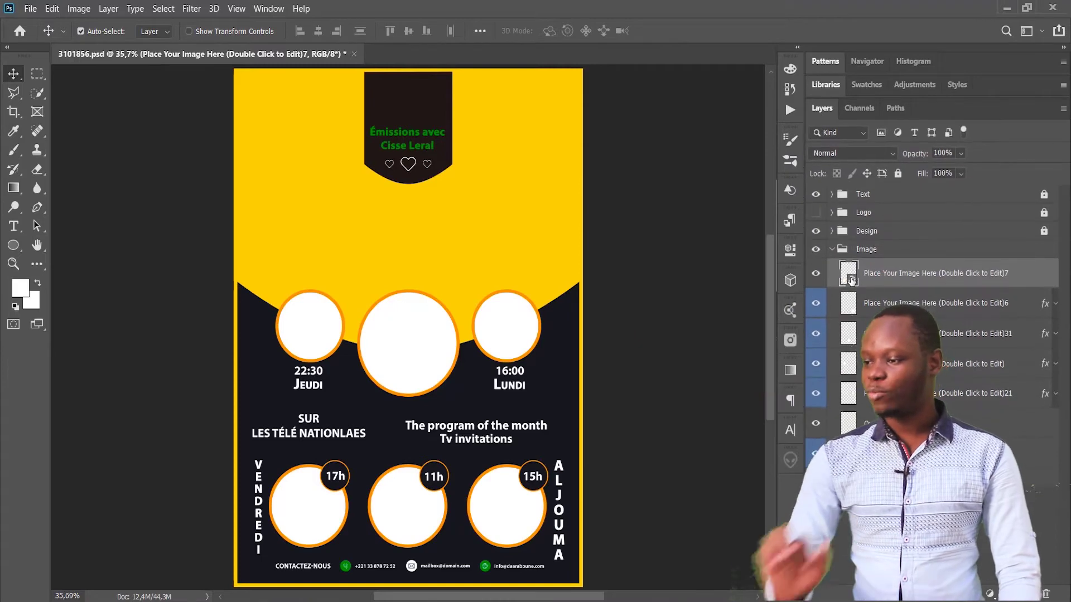
double_click(849, 276)
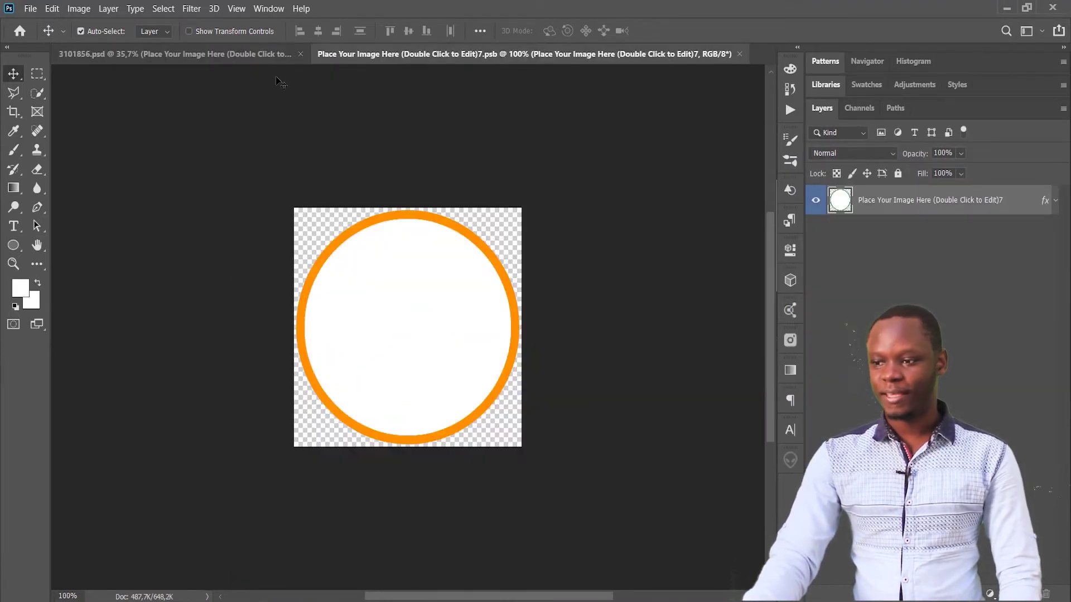
Step: Identify the new smart object's circle on the poster by toggling its visibility, and return to its contents document
click(266, 56)
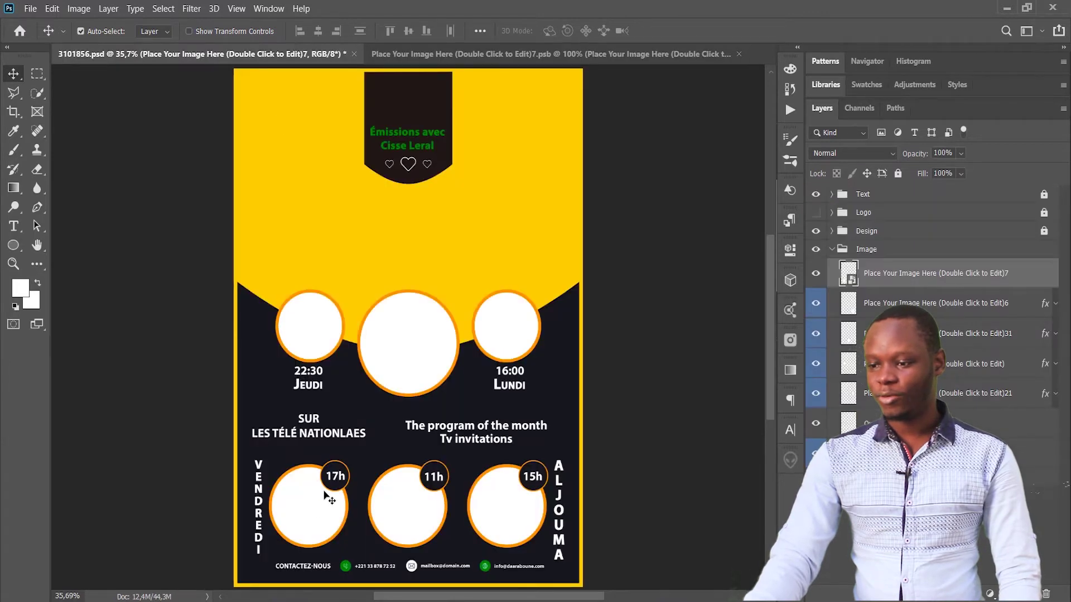
click(815, 274)
click(815, 274)
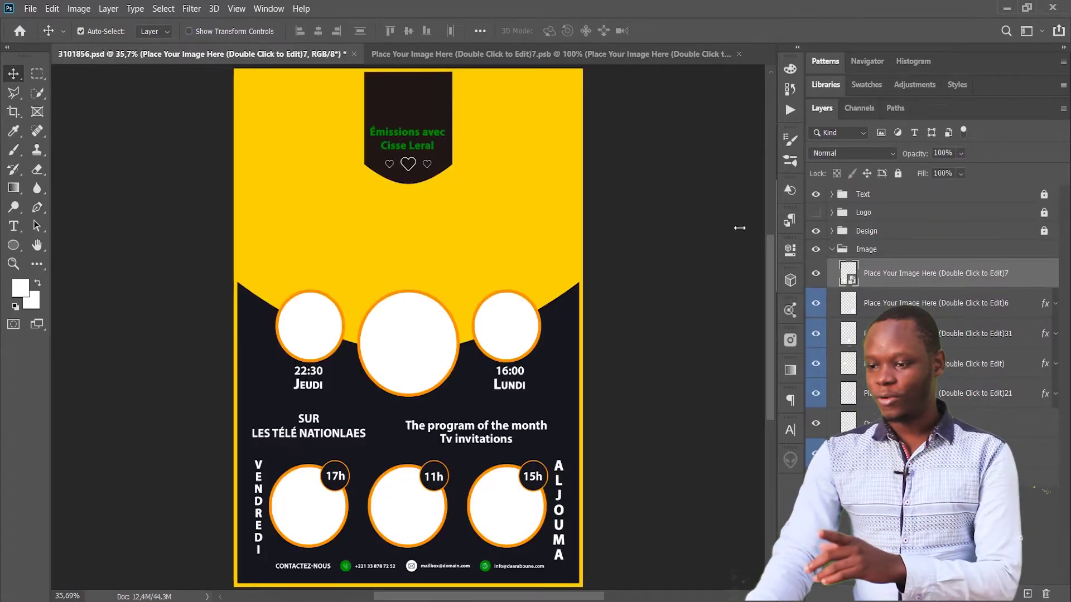
click(571, 59)
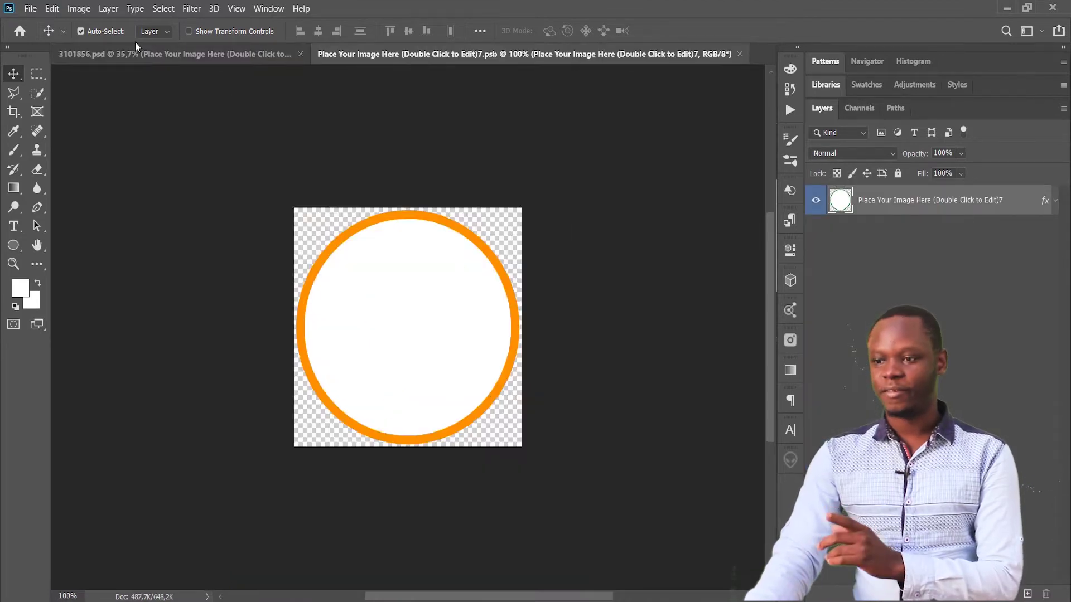
Step: Place the Layer 1 logo as an embedded image inside the smart object's contents at its default fitted size
click(30, 9)
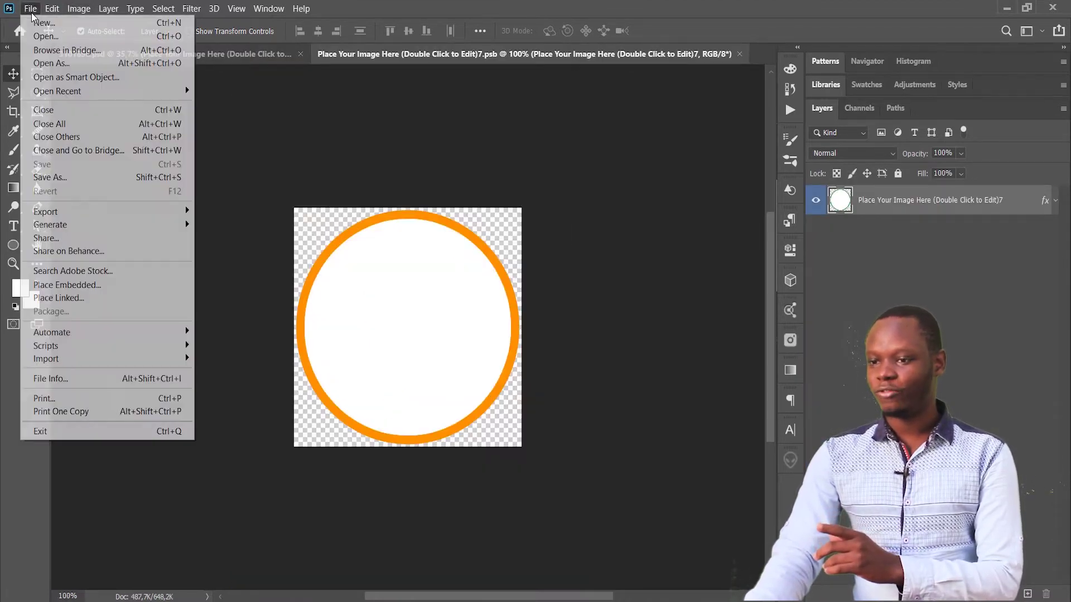
click(78, 285)
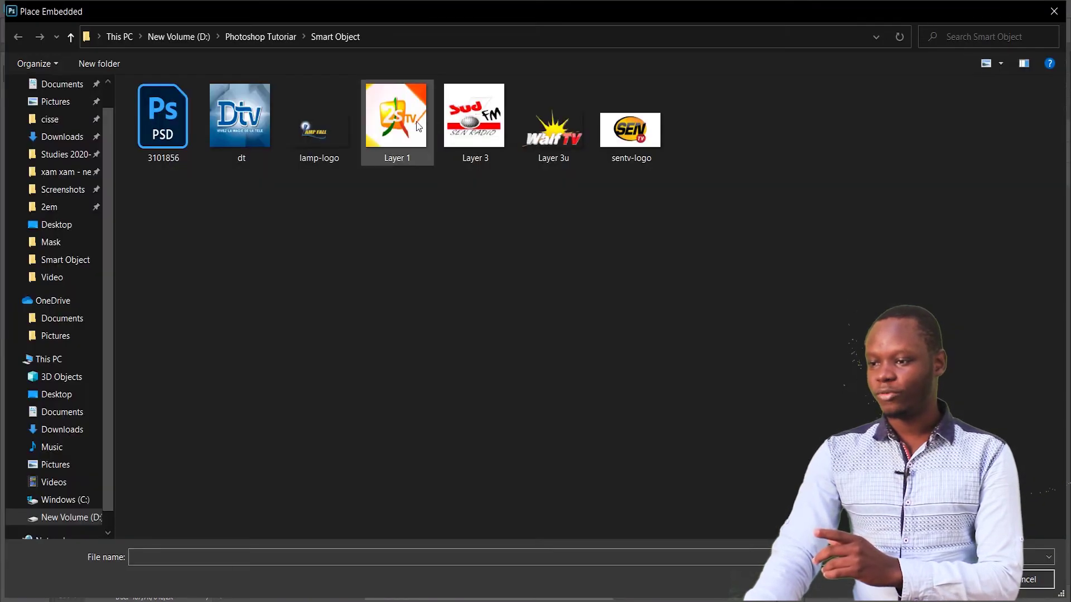
double_click(417, 126)
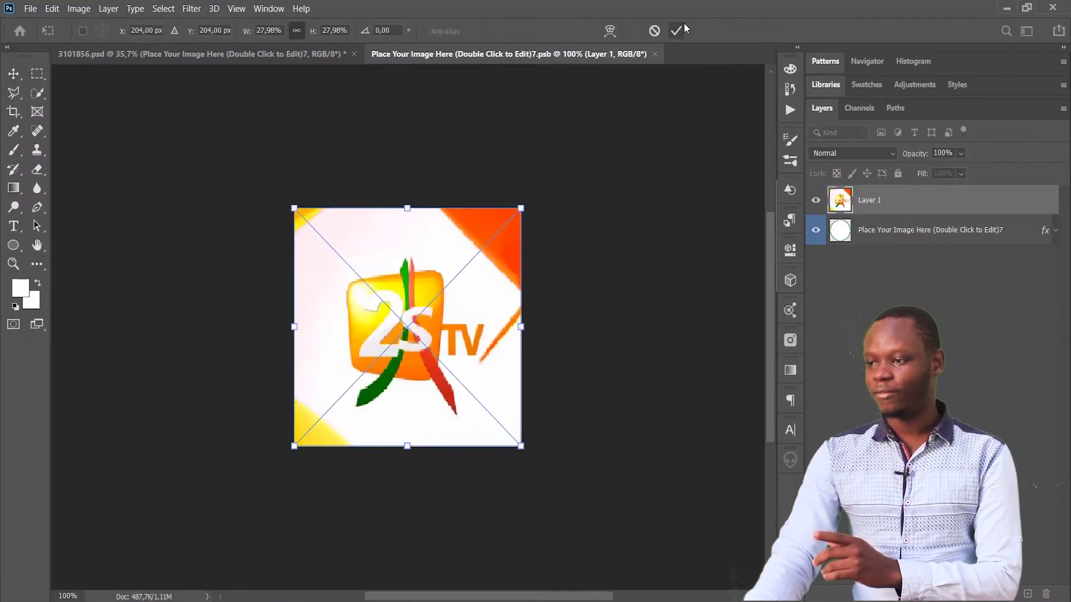
click(680, 27)
Step: Clip the logo to the circle with a clipping mask, save the smart object contents, and return to 3101856.psd
right_click(905, 200)
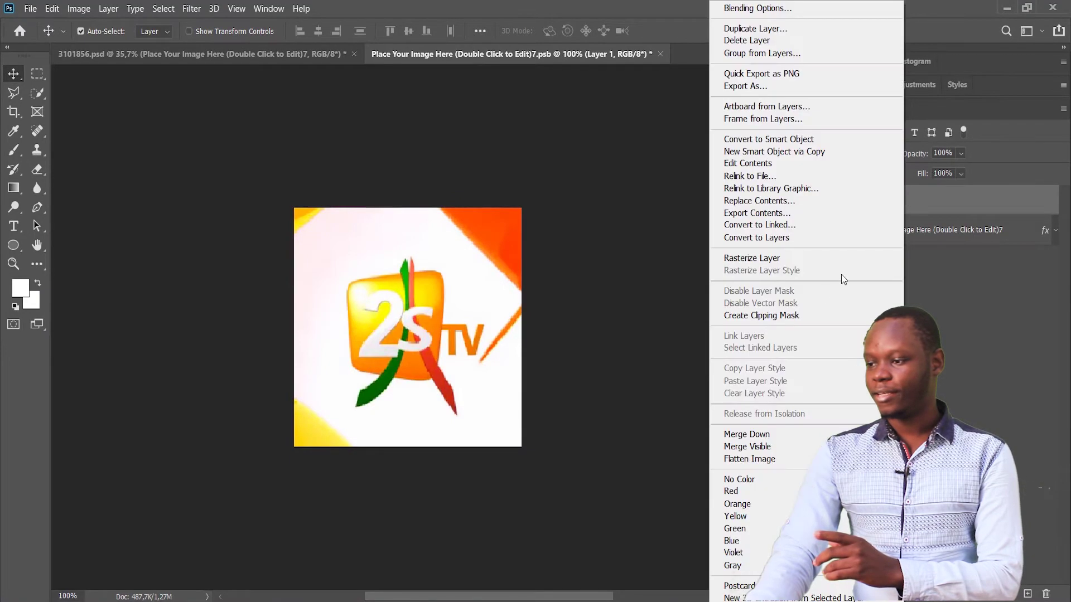
click(807, 320)
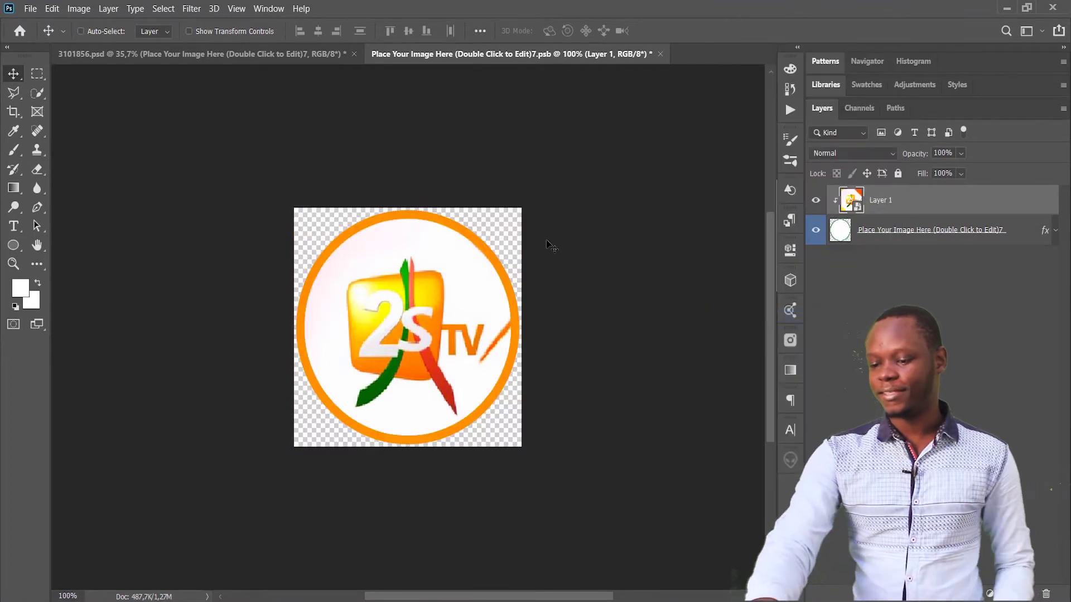
click(190, 56)
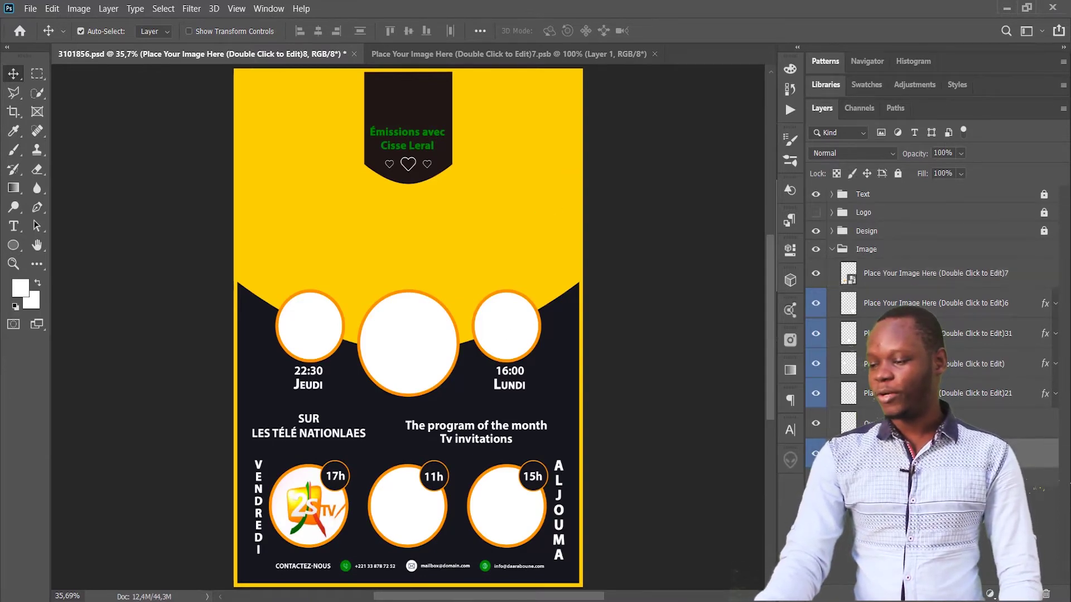
Step: Convert the "Place Your Image Here (Double Click to Edit)8" layer to a smart object
right_click(845, 450)
right_click(905, 452)
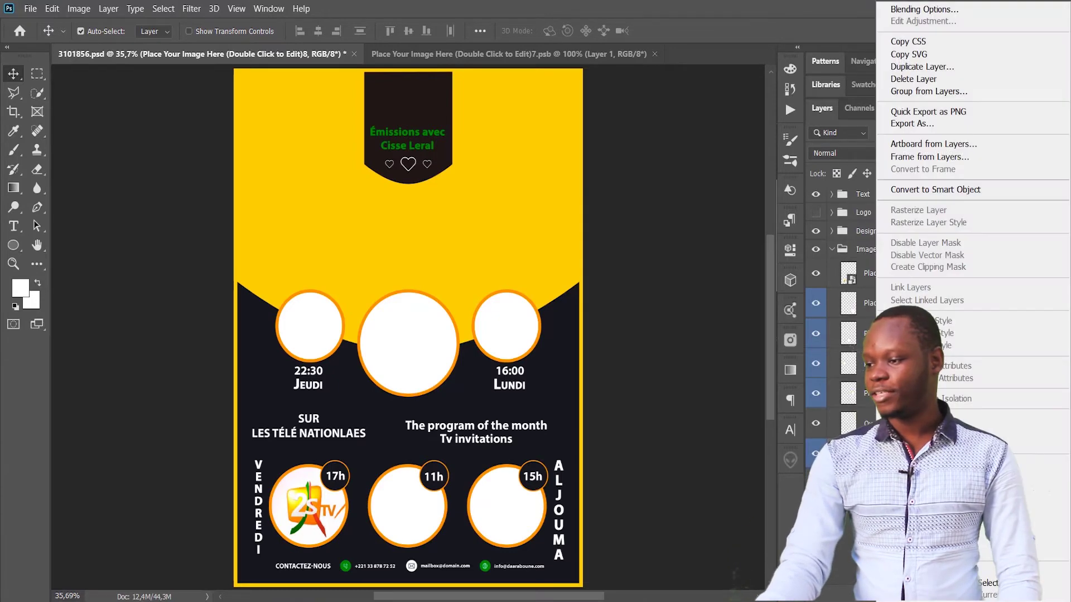
click(915, 186)
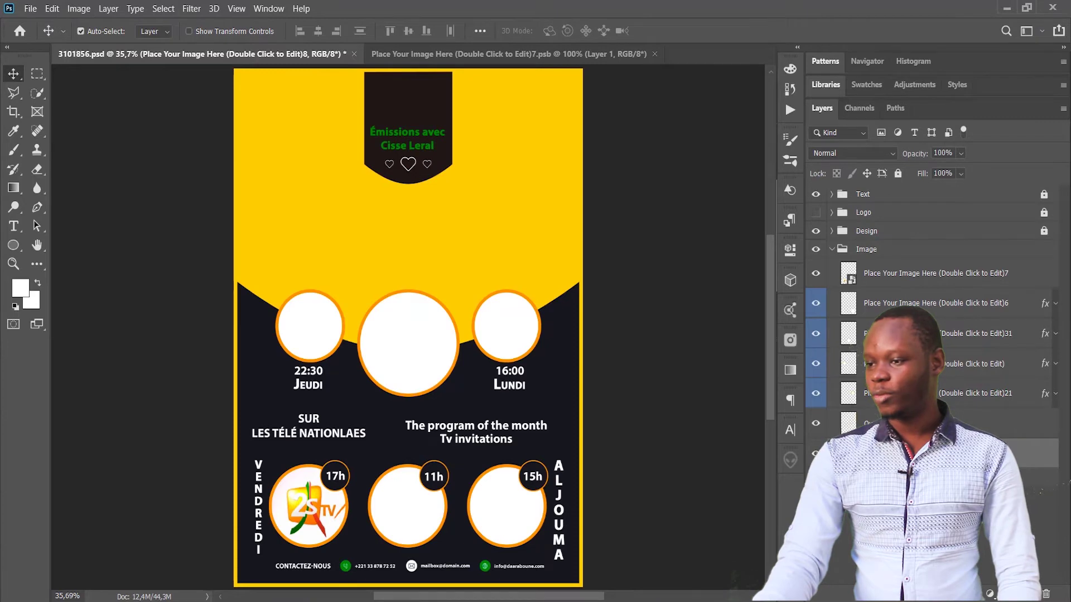
Step: Open the contents of the "Place Your Image Here (Double Click to Edit)8" smart object and place the Beach image from the Mask folder as embedded
double_click(847, 452)
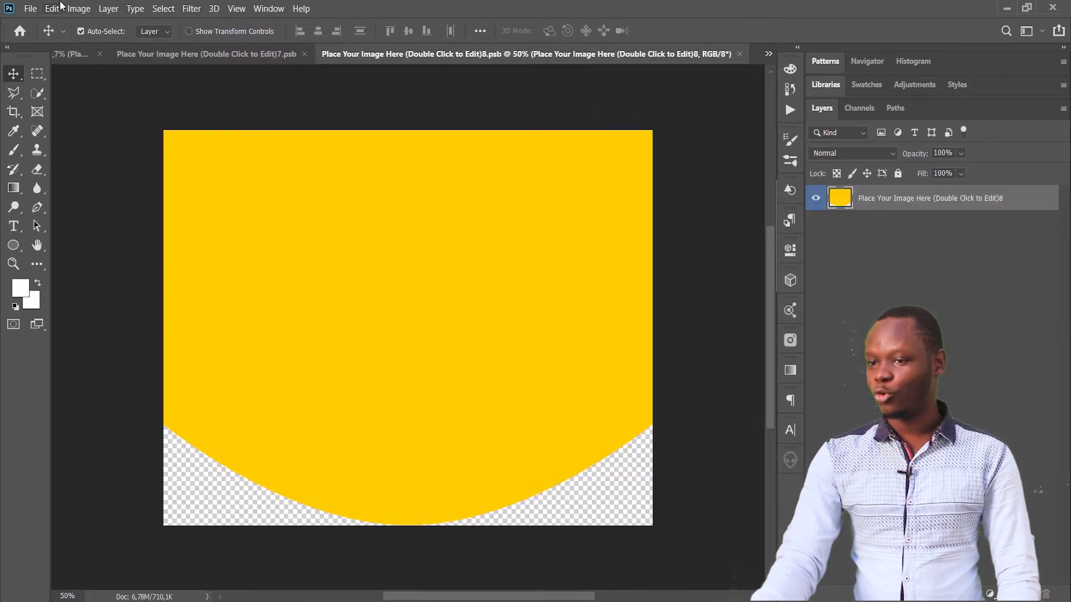
click(31, 9)
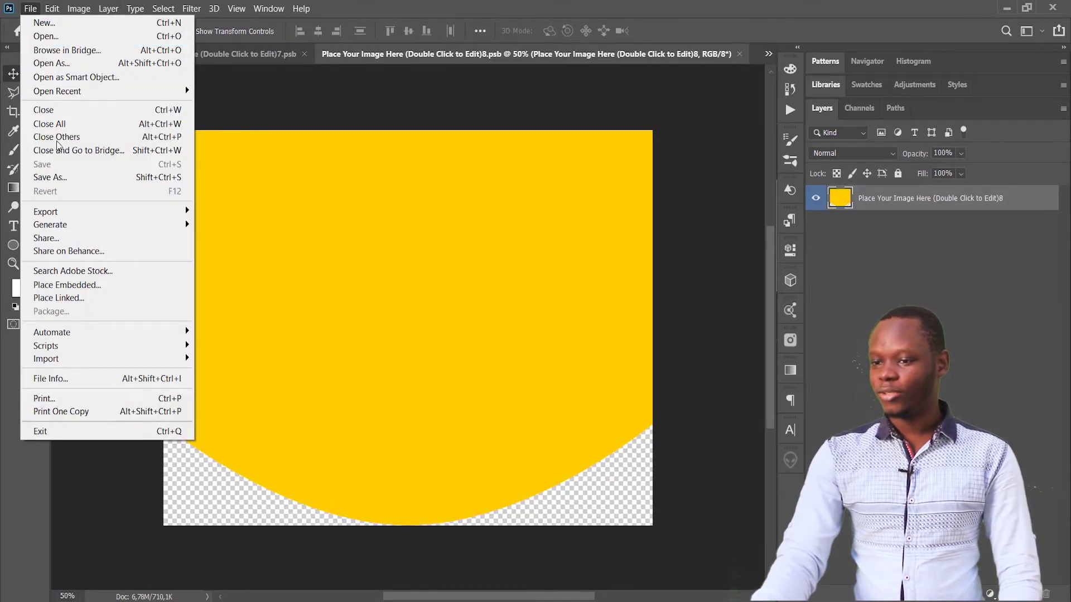
click(71, 285)
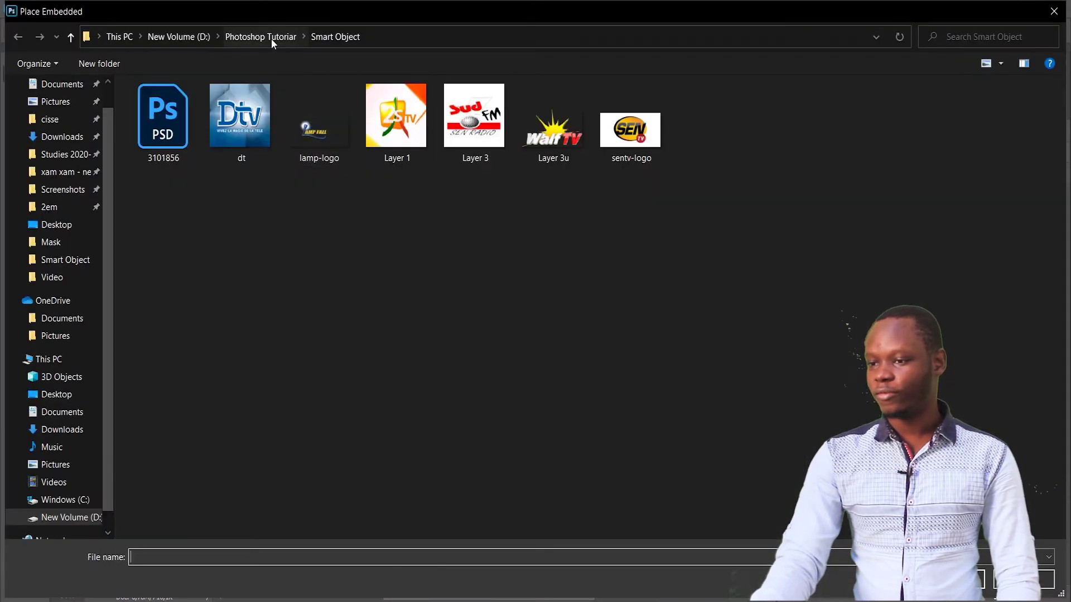
click(271, 38)
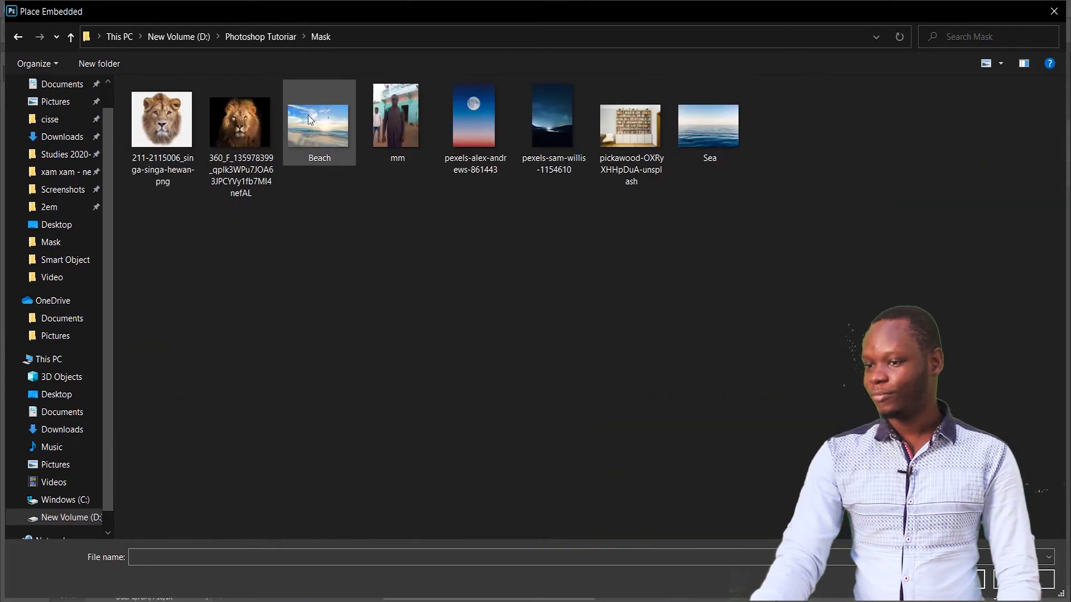
double_click(309, 120)
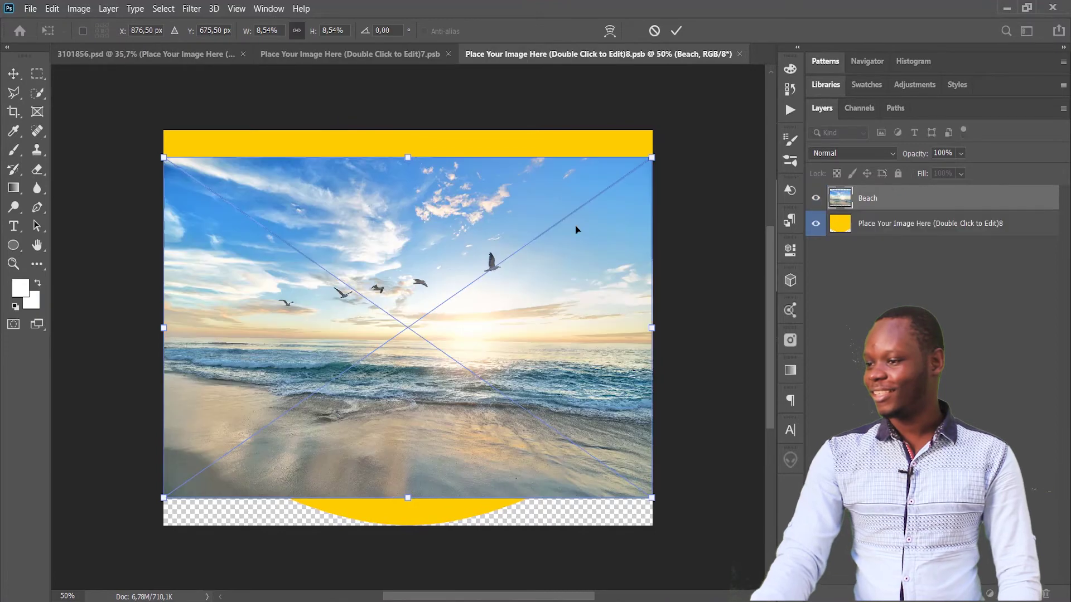
key(Return)
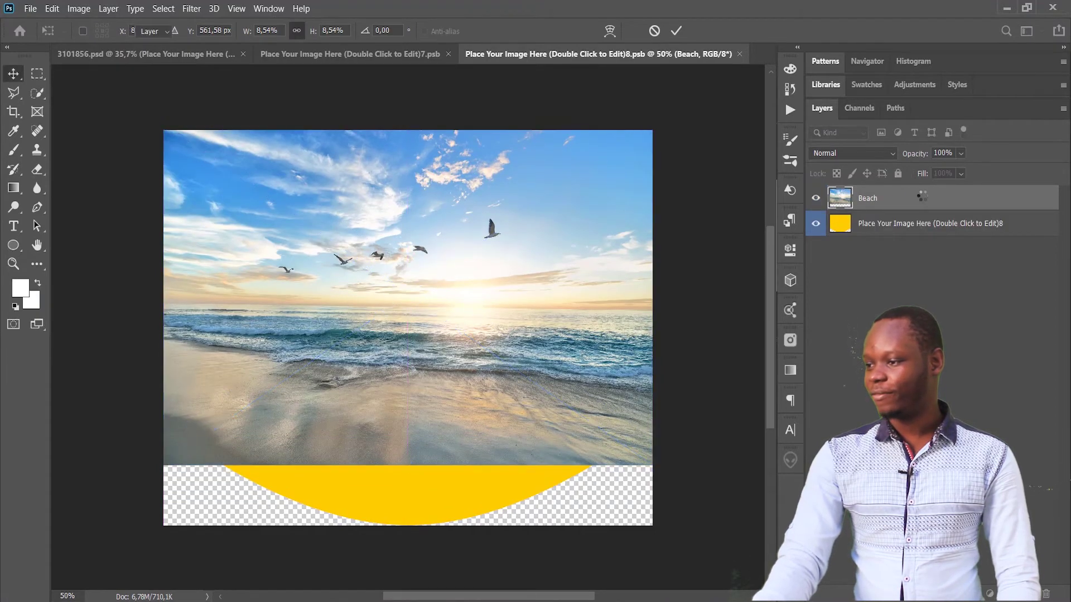
Step: Clip the Beach image to the yellow shape with a clipping mask and move it lower over the curved edge
right_click(915, 198)
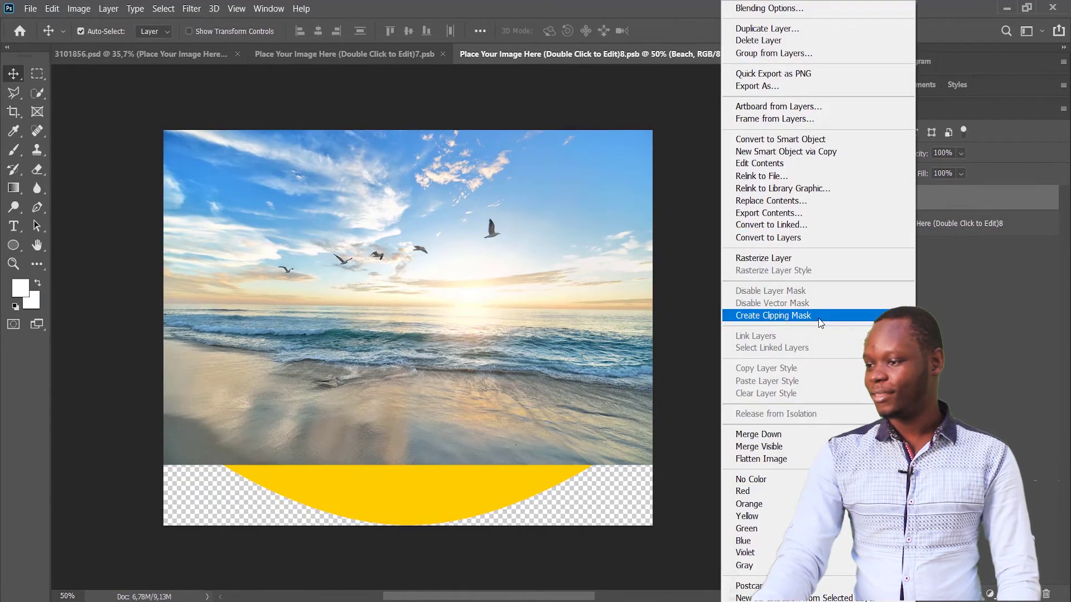
click(820, 323)
drag(515, 290, 527, 378)
Step: Scale the Beach image proportionally to about 11.28% to cover the whole yellow shape
key(t)
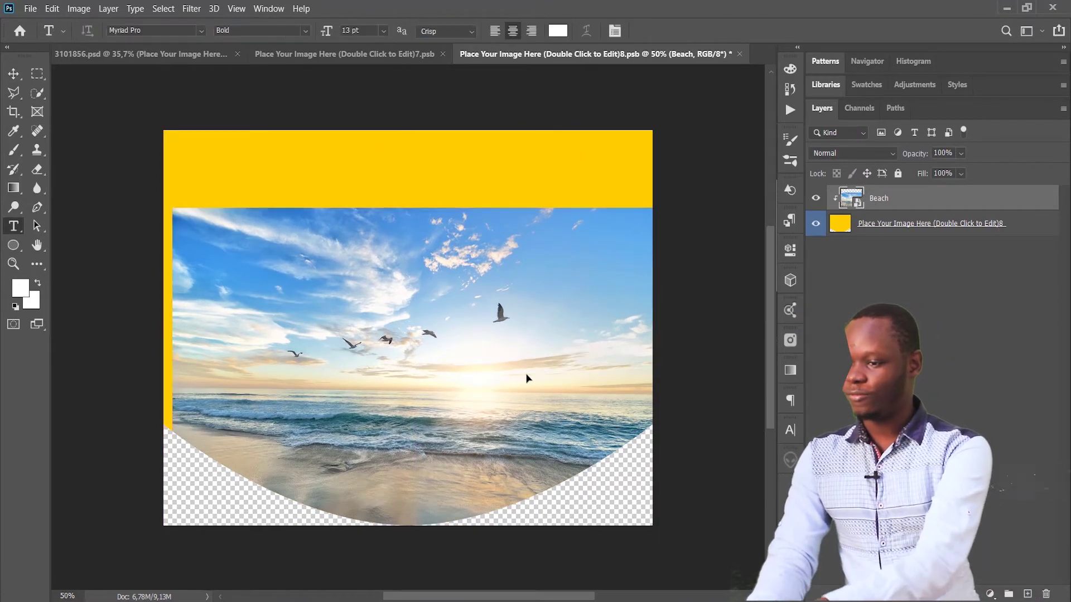
key(ctrl+t)
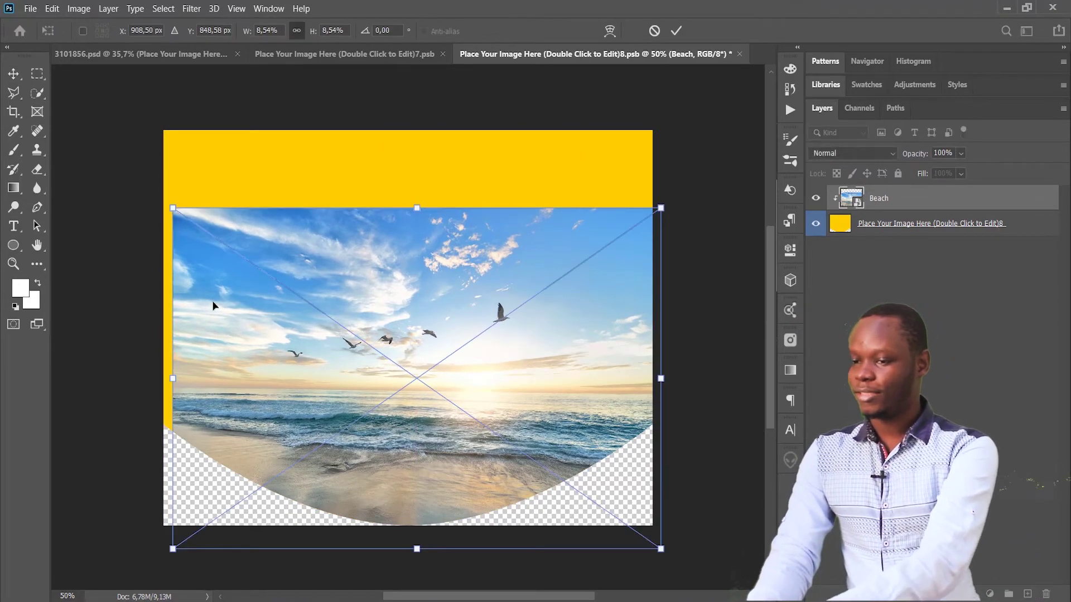
drag(172, 207, 120, 98)
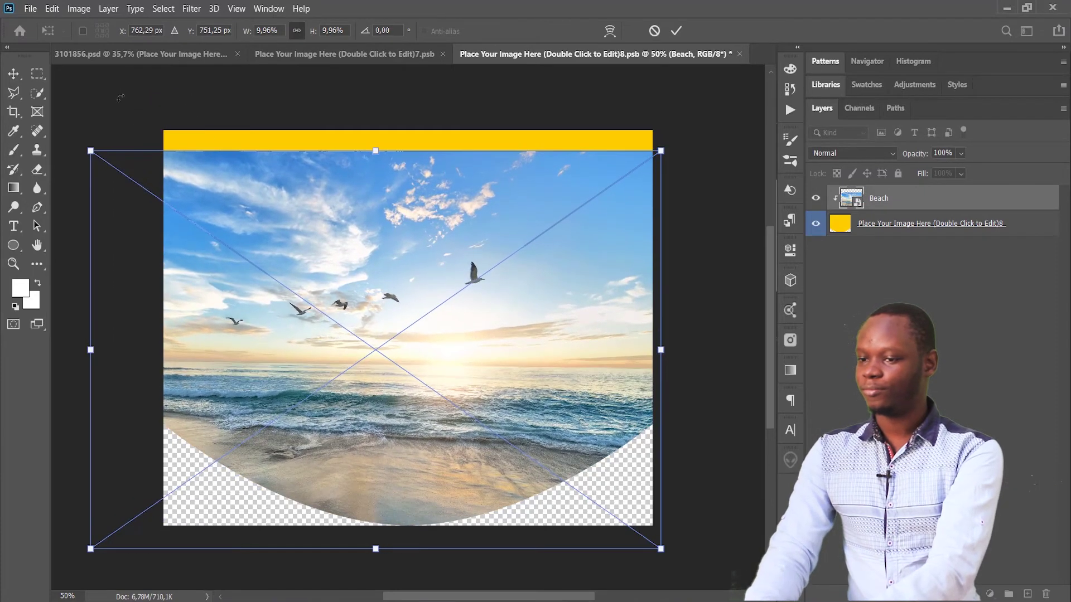
drag(87, 140, 30, 98)
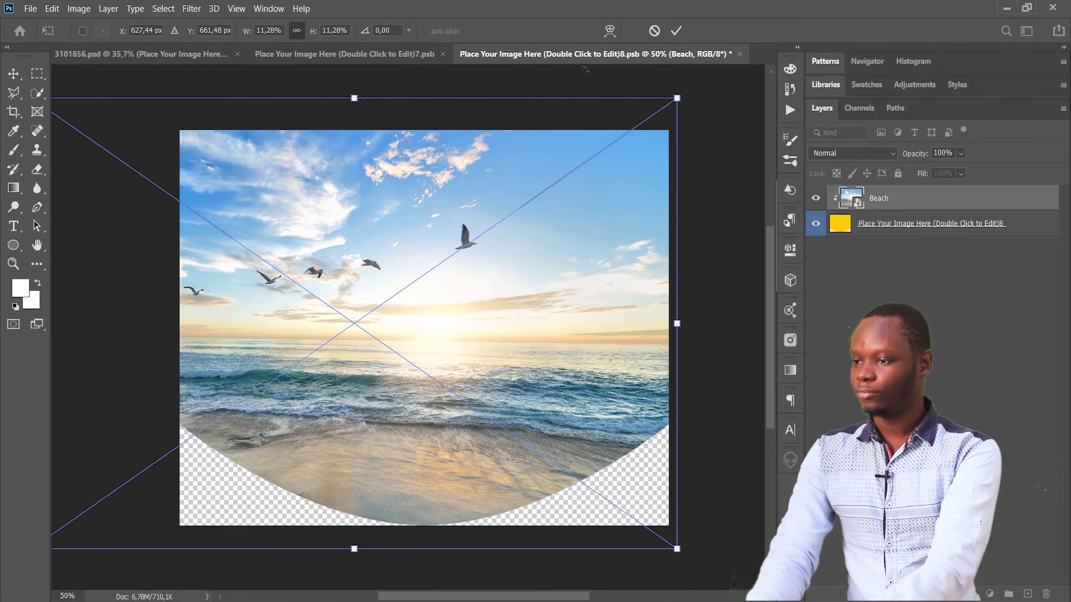
click(676, 31)
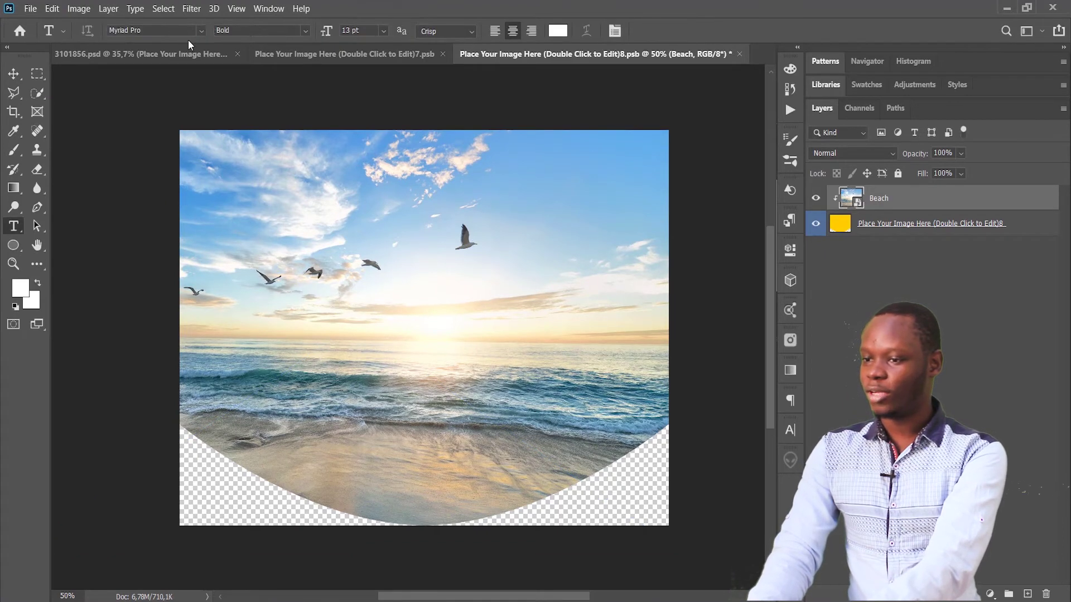
Step: Save the Beach smart object contents, check the poster in 3101856.psd, and close both smart object contents documents
click(177, 52)
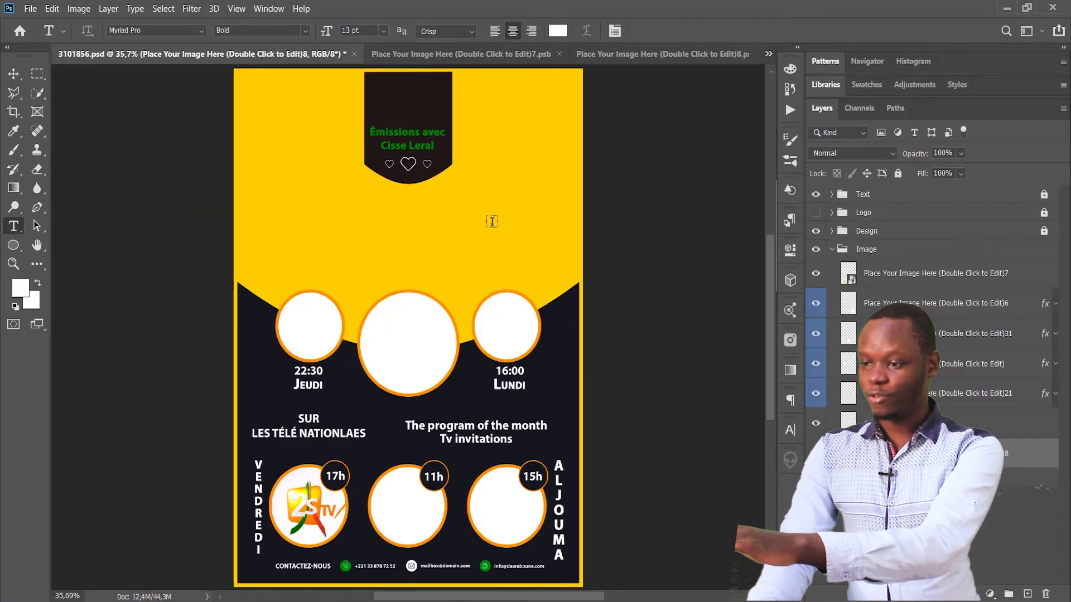
click(674, 55)
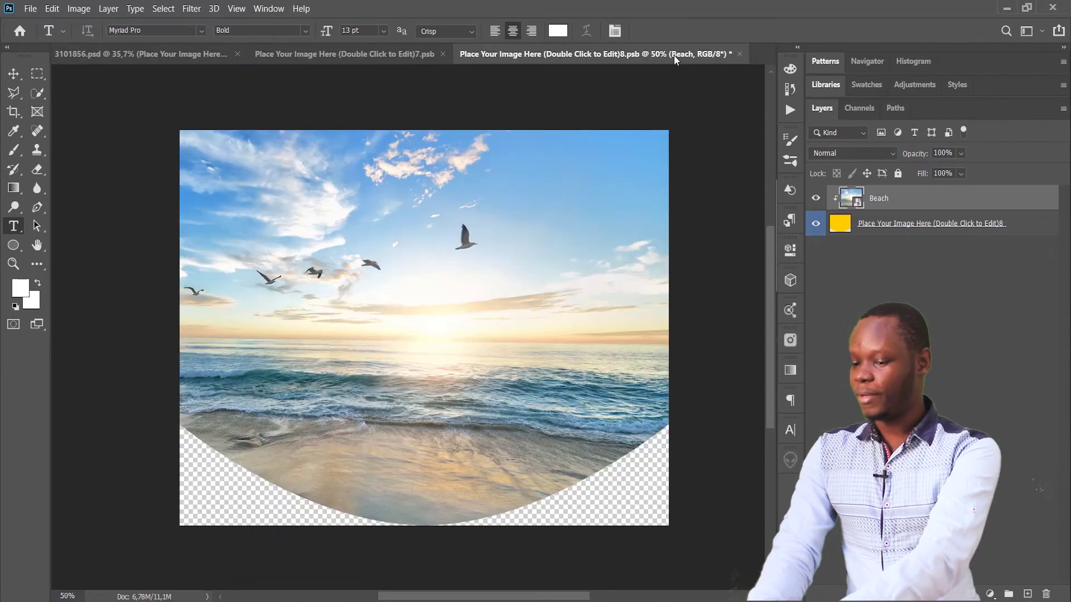
key(ctrl+s)
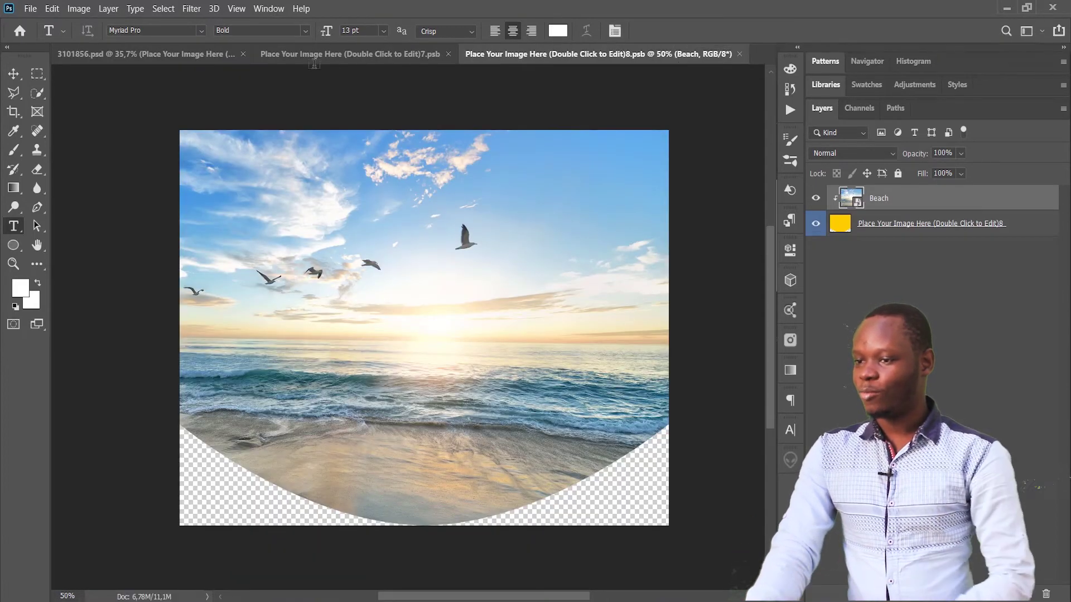
click(157, 54)
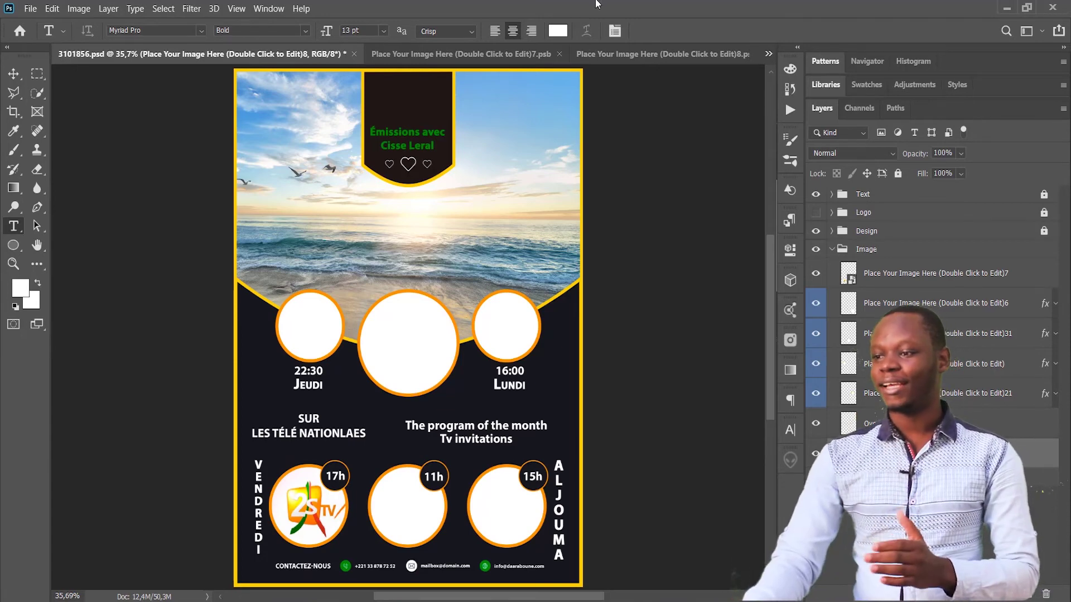
click(558, 55)
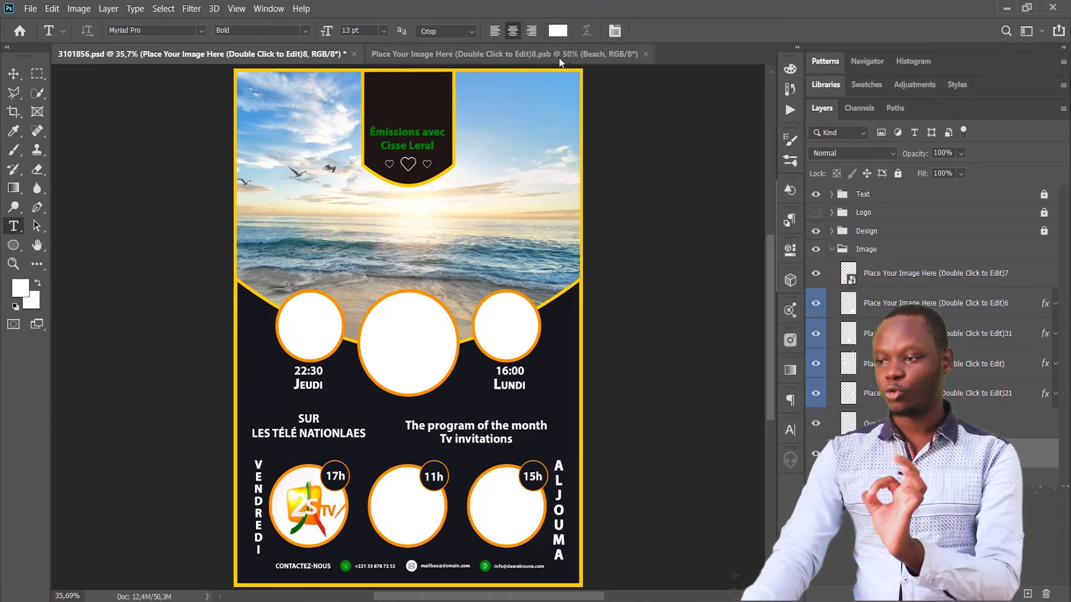
click(645, 54)
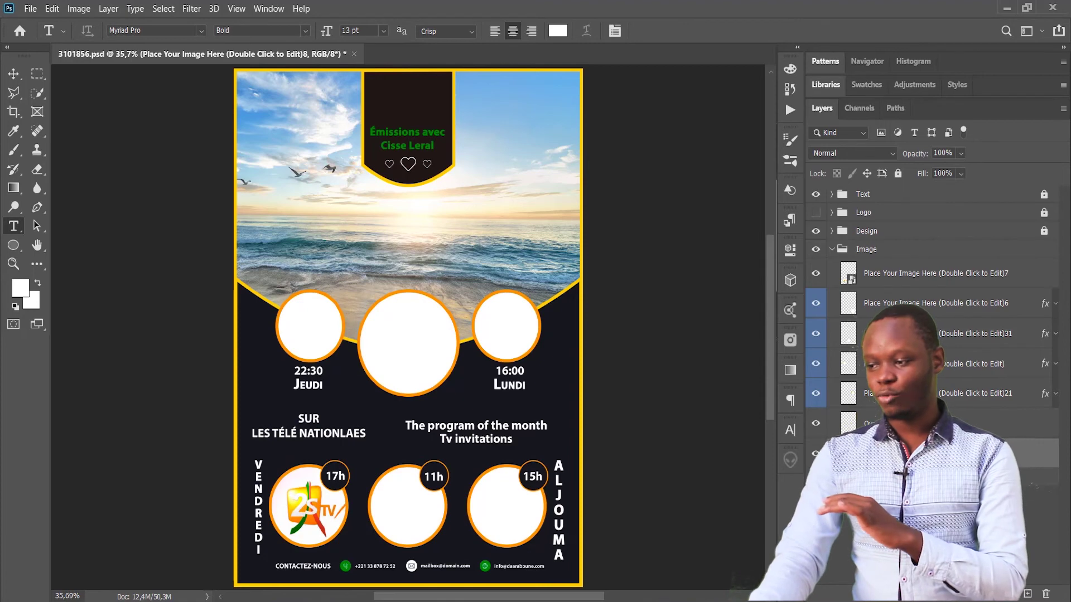
Step: Reopen the Beach smart object's contents, hide the Beach layer, save, and return to the poster to check the effect
double_click(848, 452)
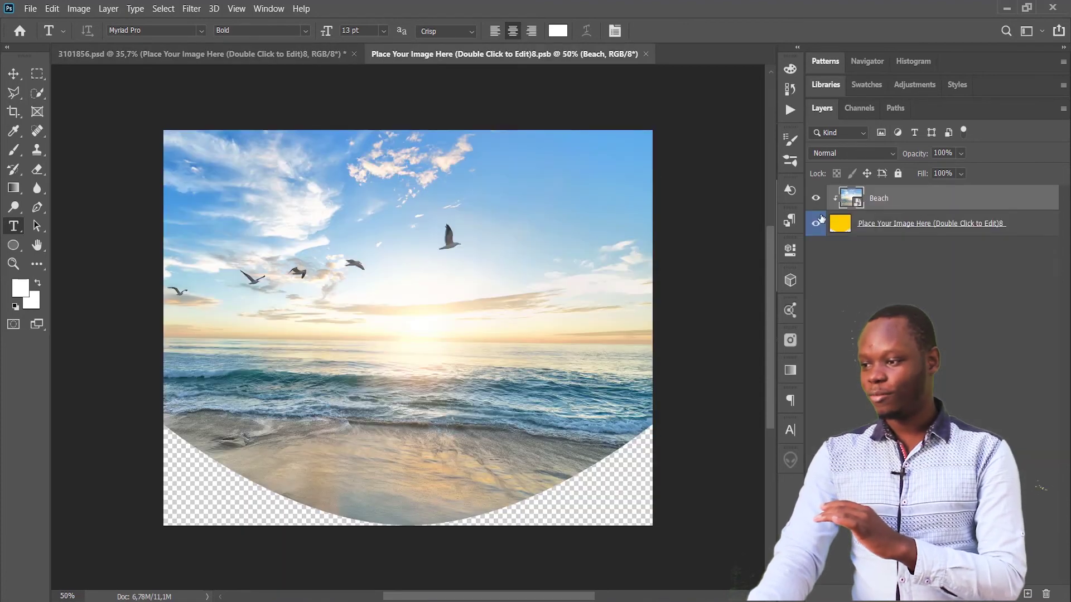
click(816, 199)
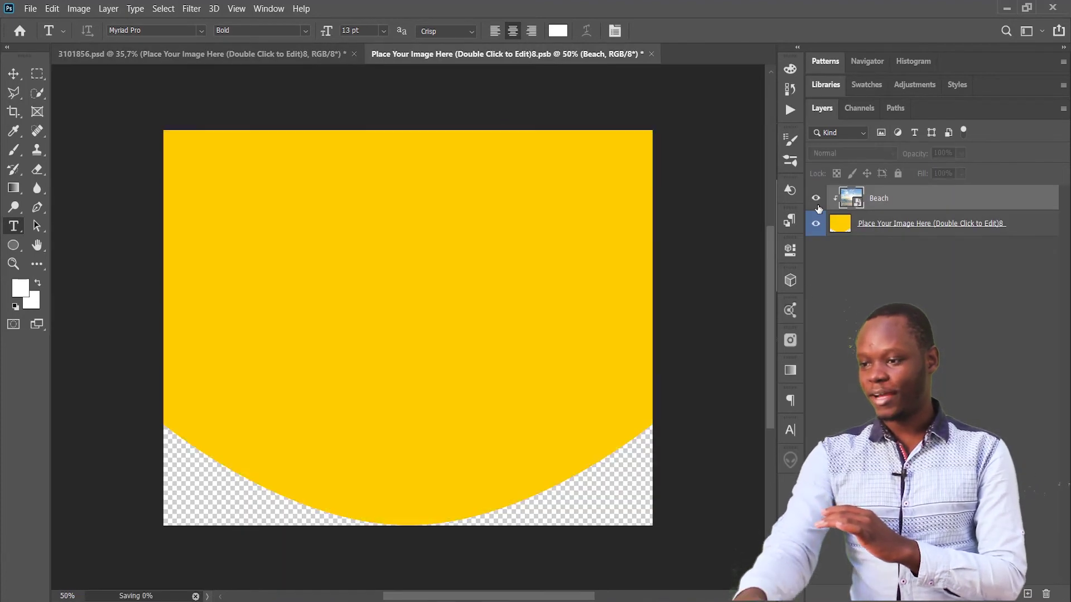
click(816, 198)
key(v)
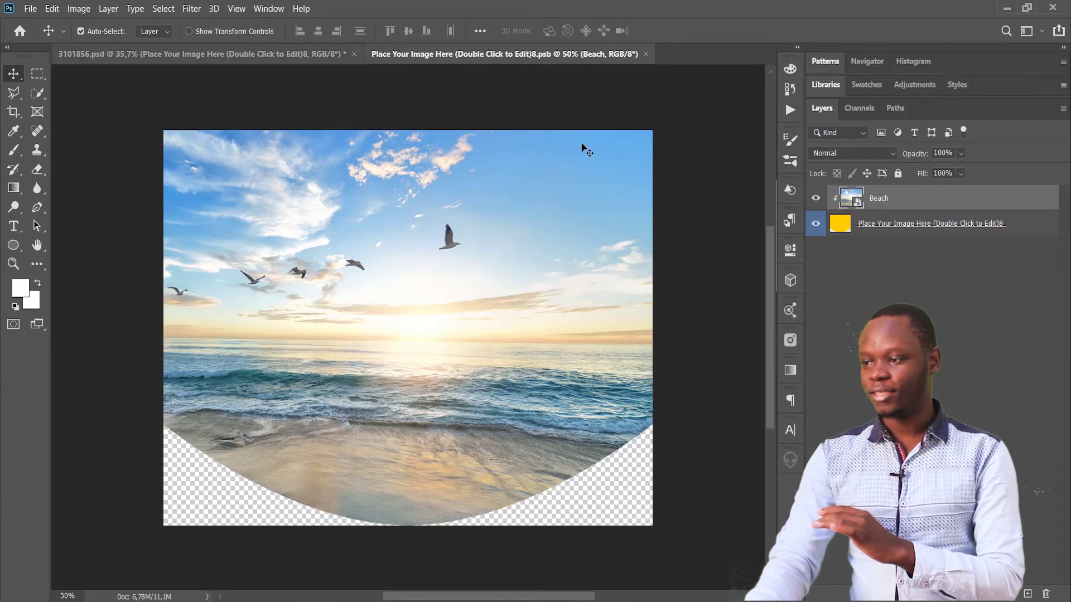
click(813, 202)
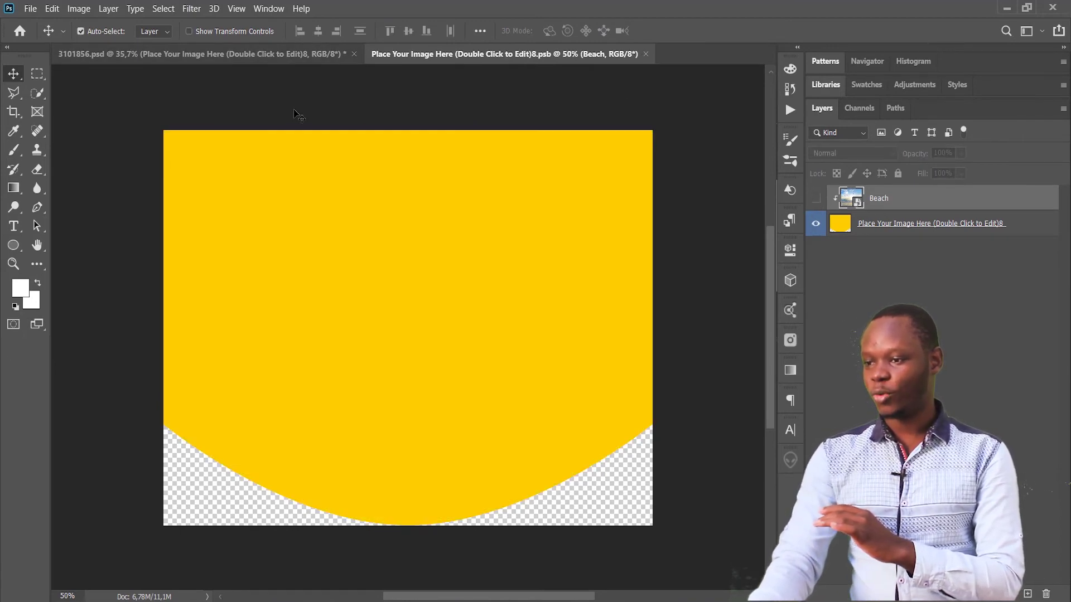
click(281, 50)
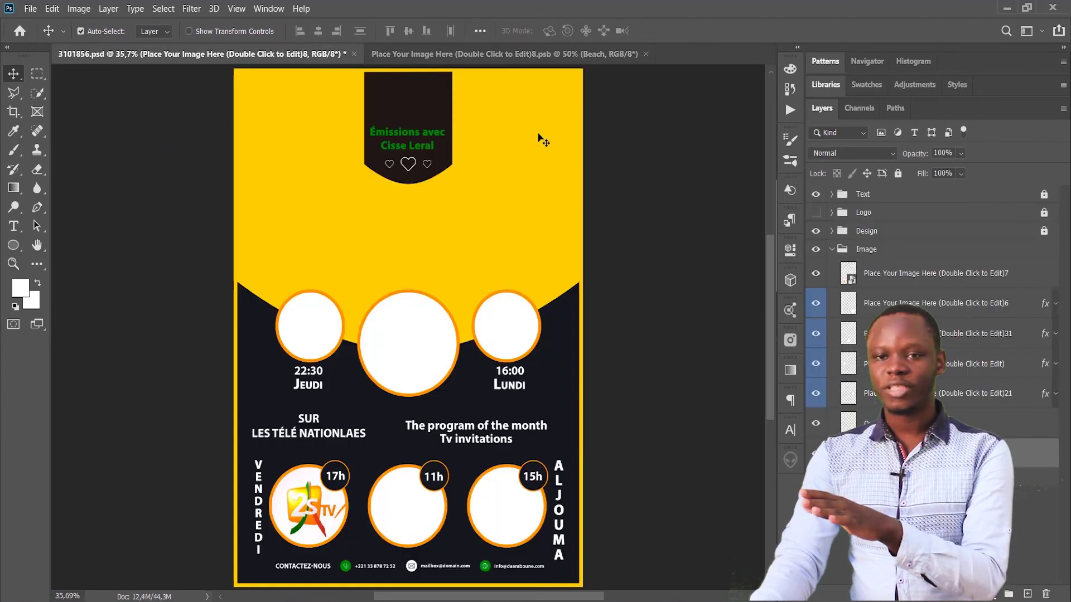
Step: Show the Beach layer again in the smart object's contents and close that document, saving the changes
click(532, 51)
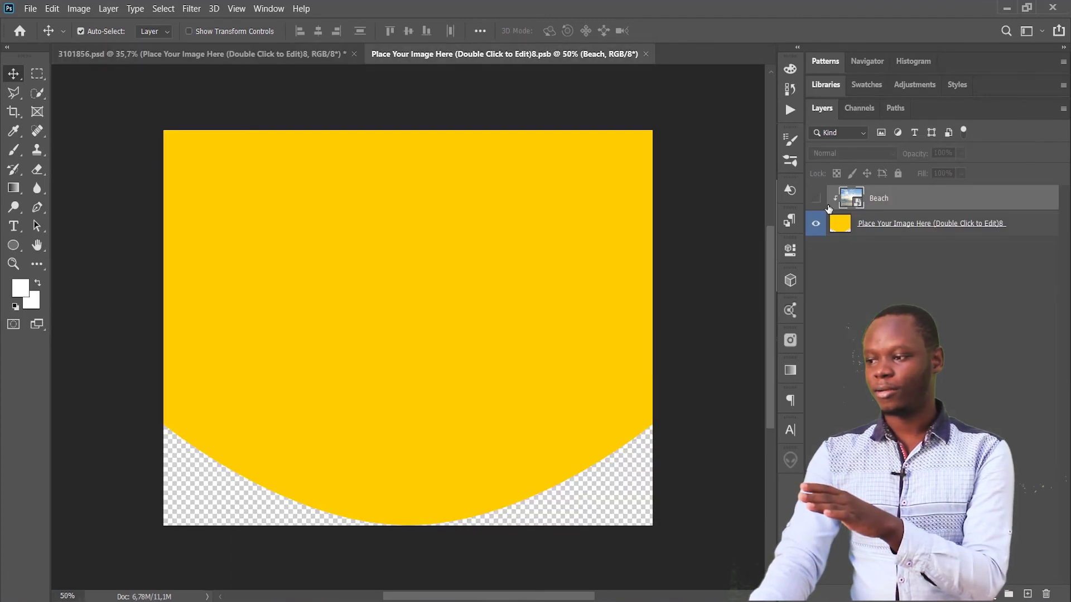
click(818, 198)
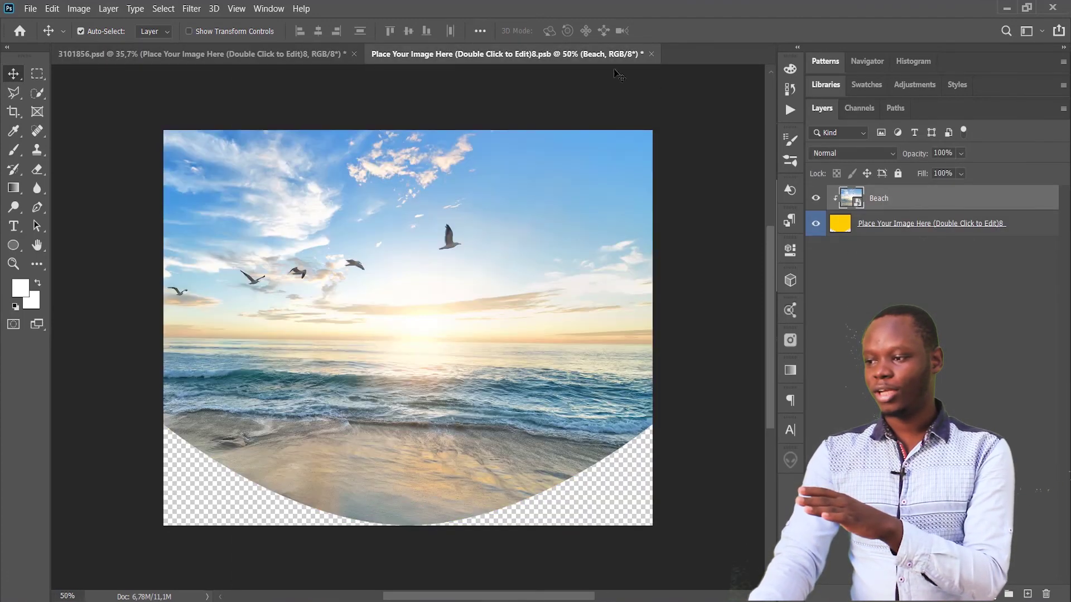
click(652, 53)
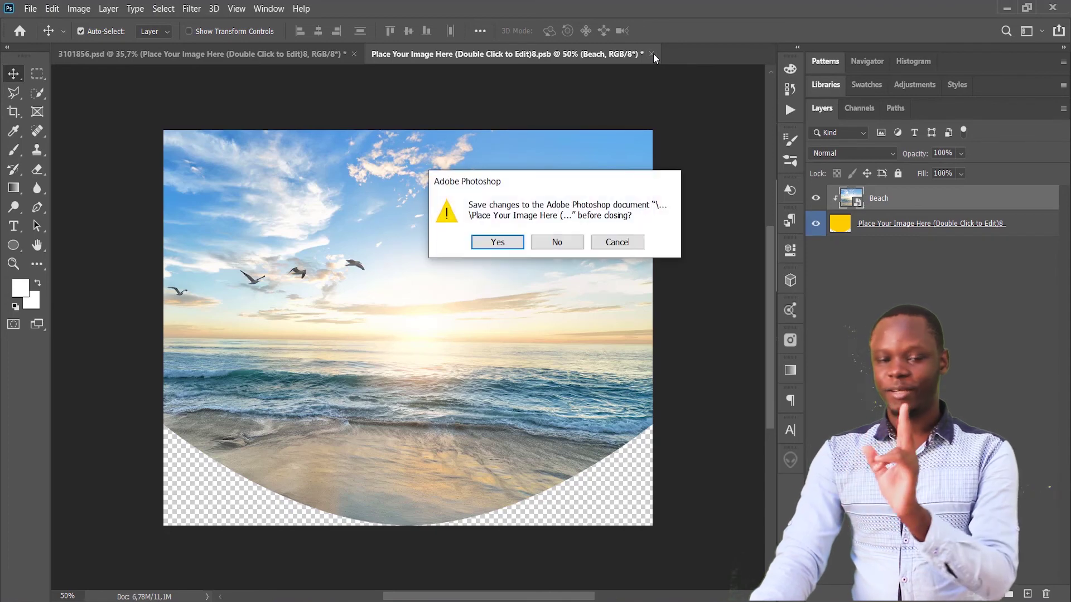
click(497, 242)
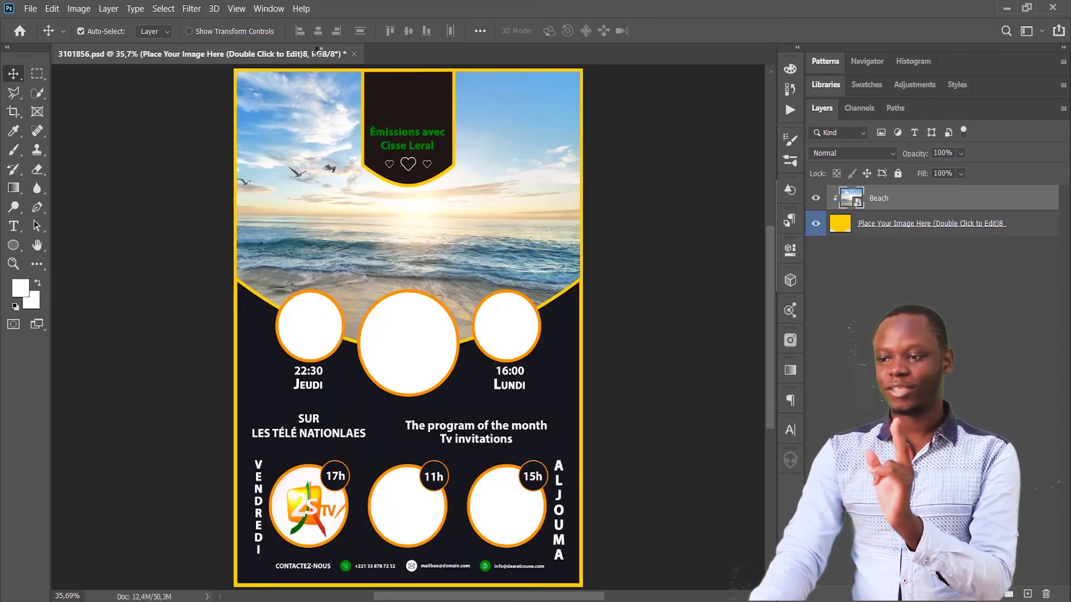